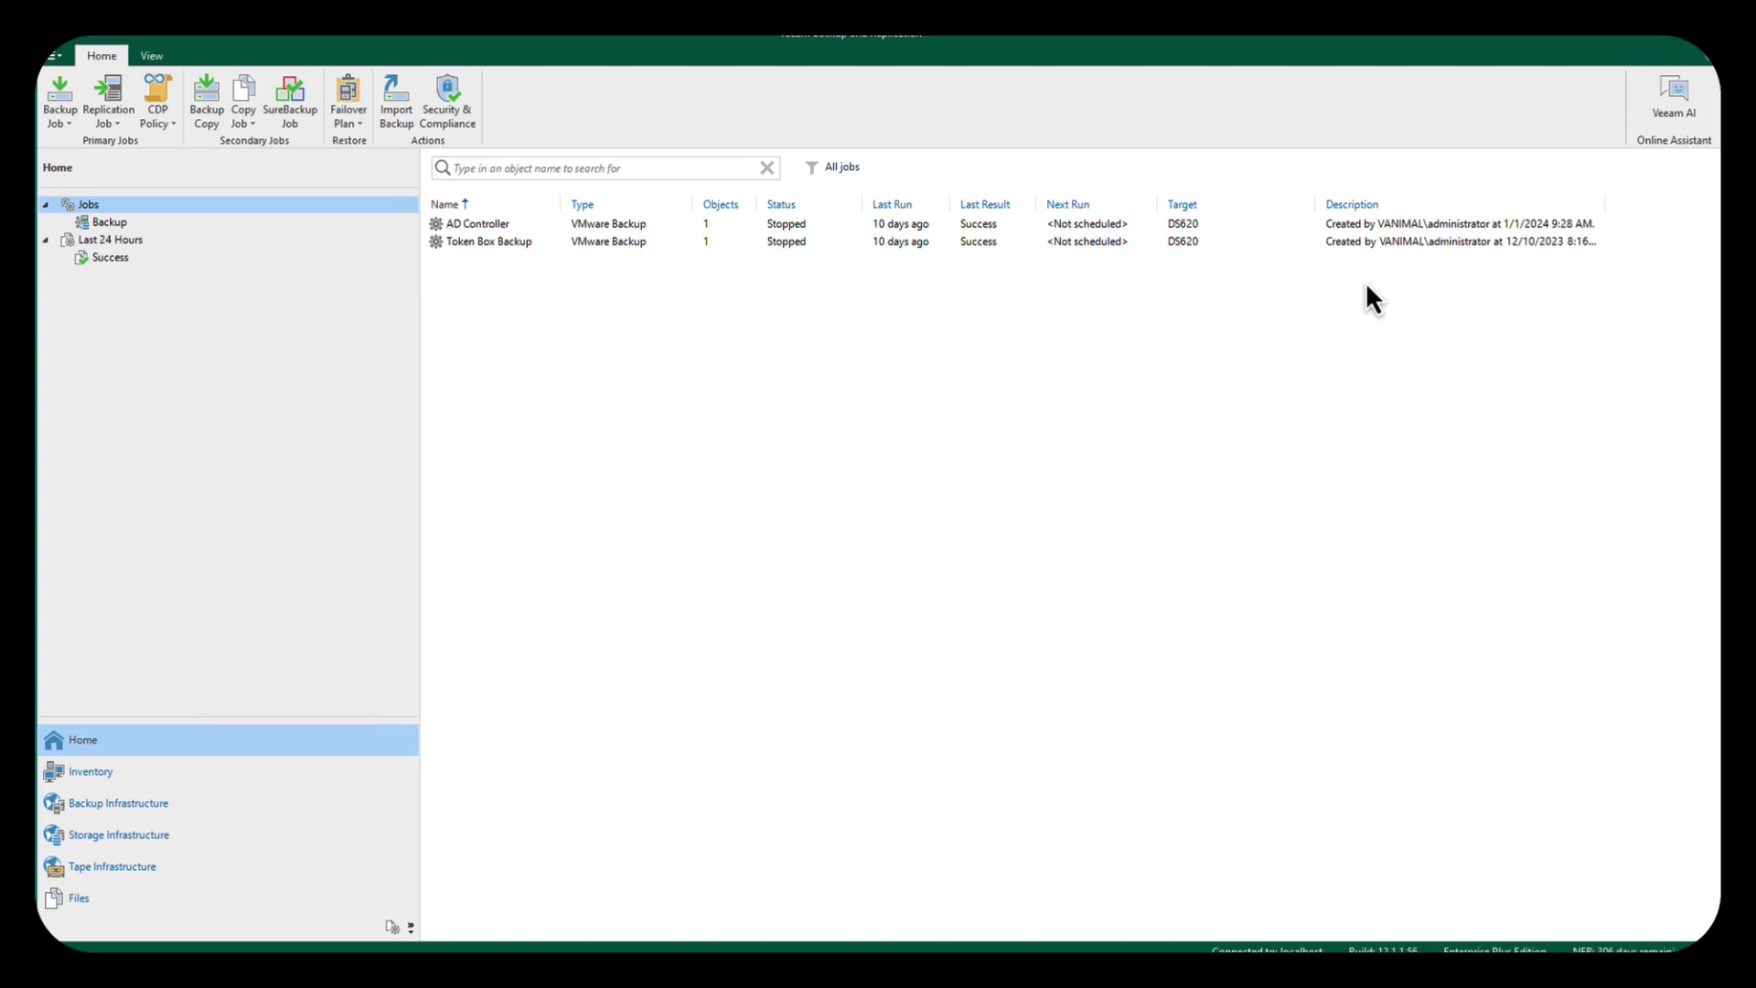
# - Start adding S3-compatible object storage from Backup > Object storage, with friendly name 'Cloudian'
pyautogui.rightClick(588, 436)
pyautogui.moveTo(657, 439)
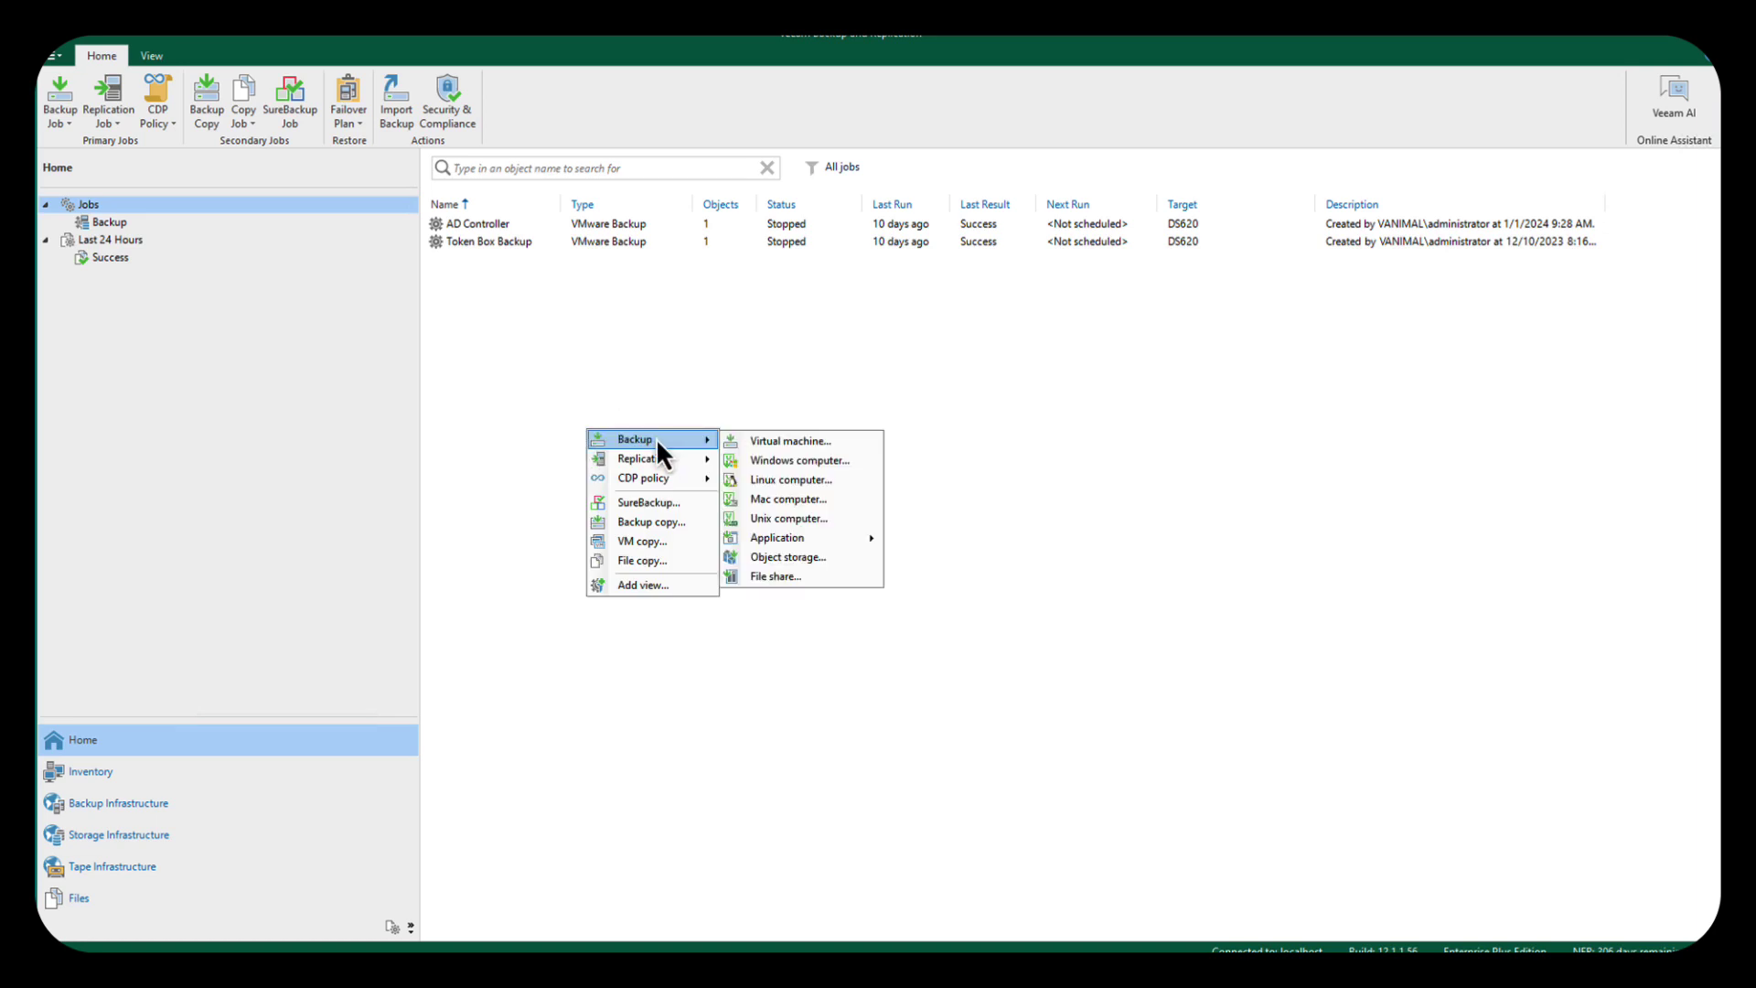
pyautogui.click(800, 559)
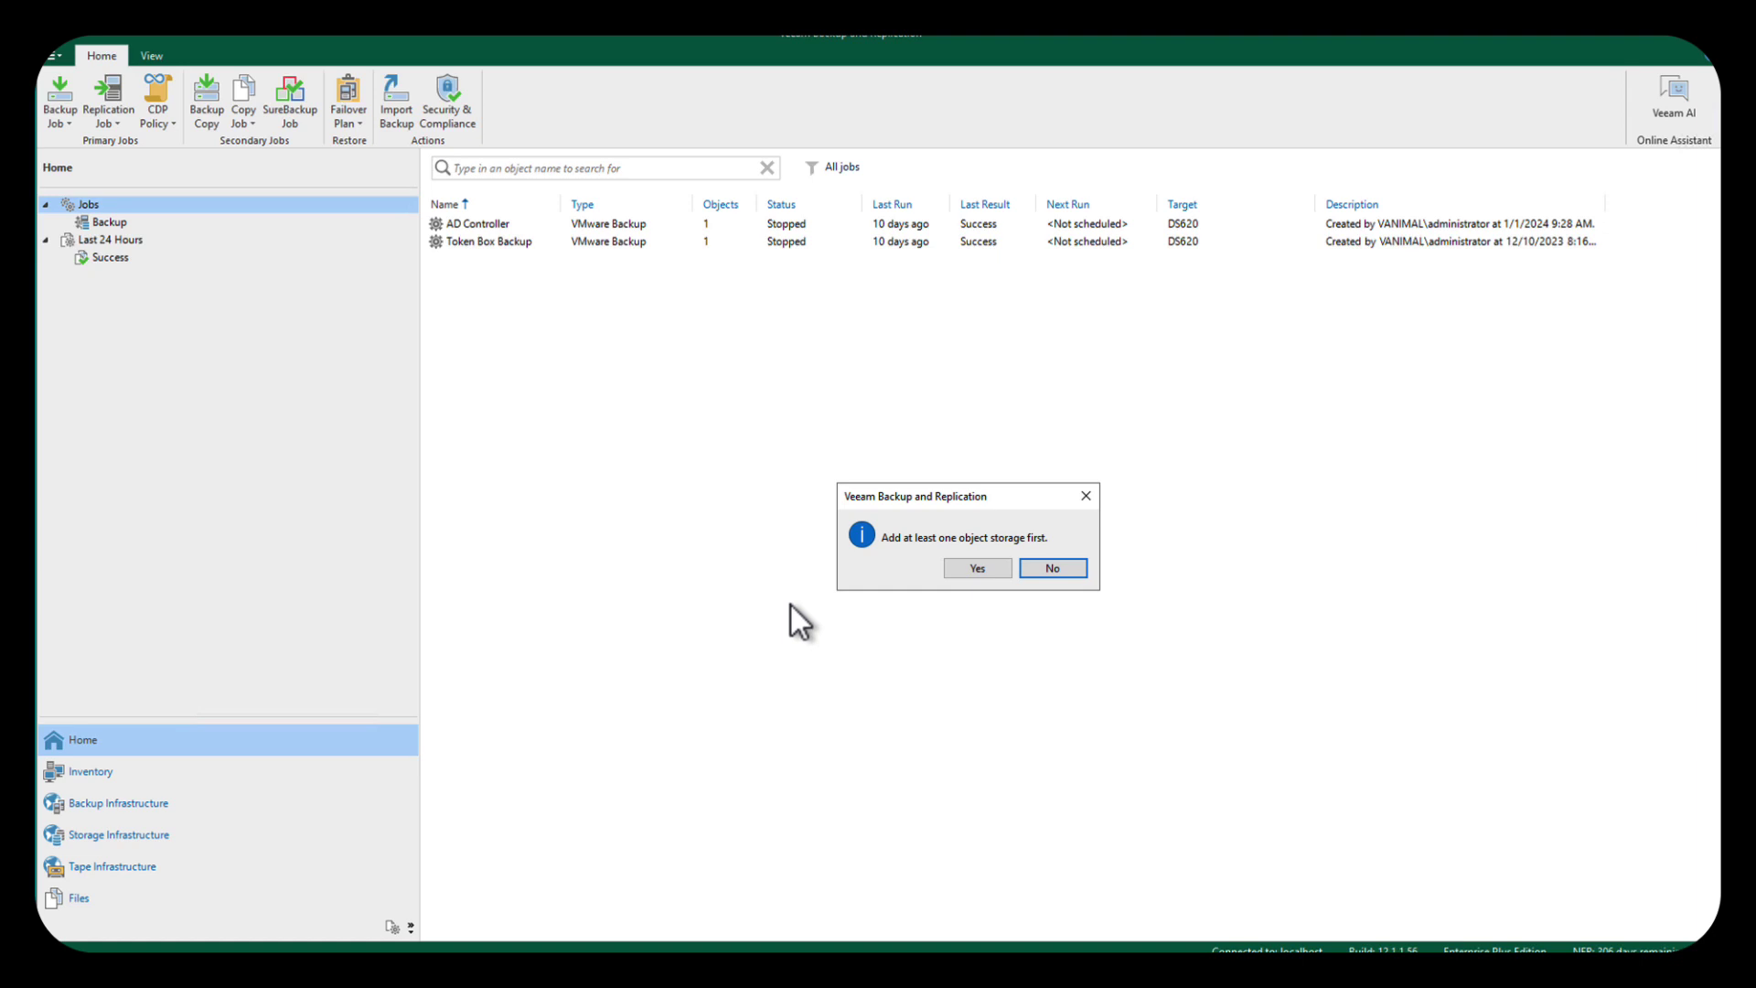
pyautogui.click(976, 568)
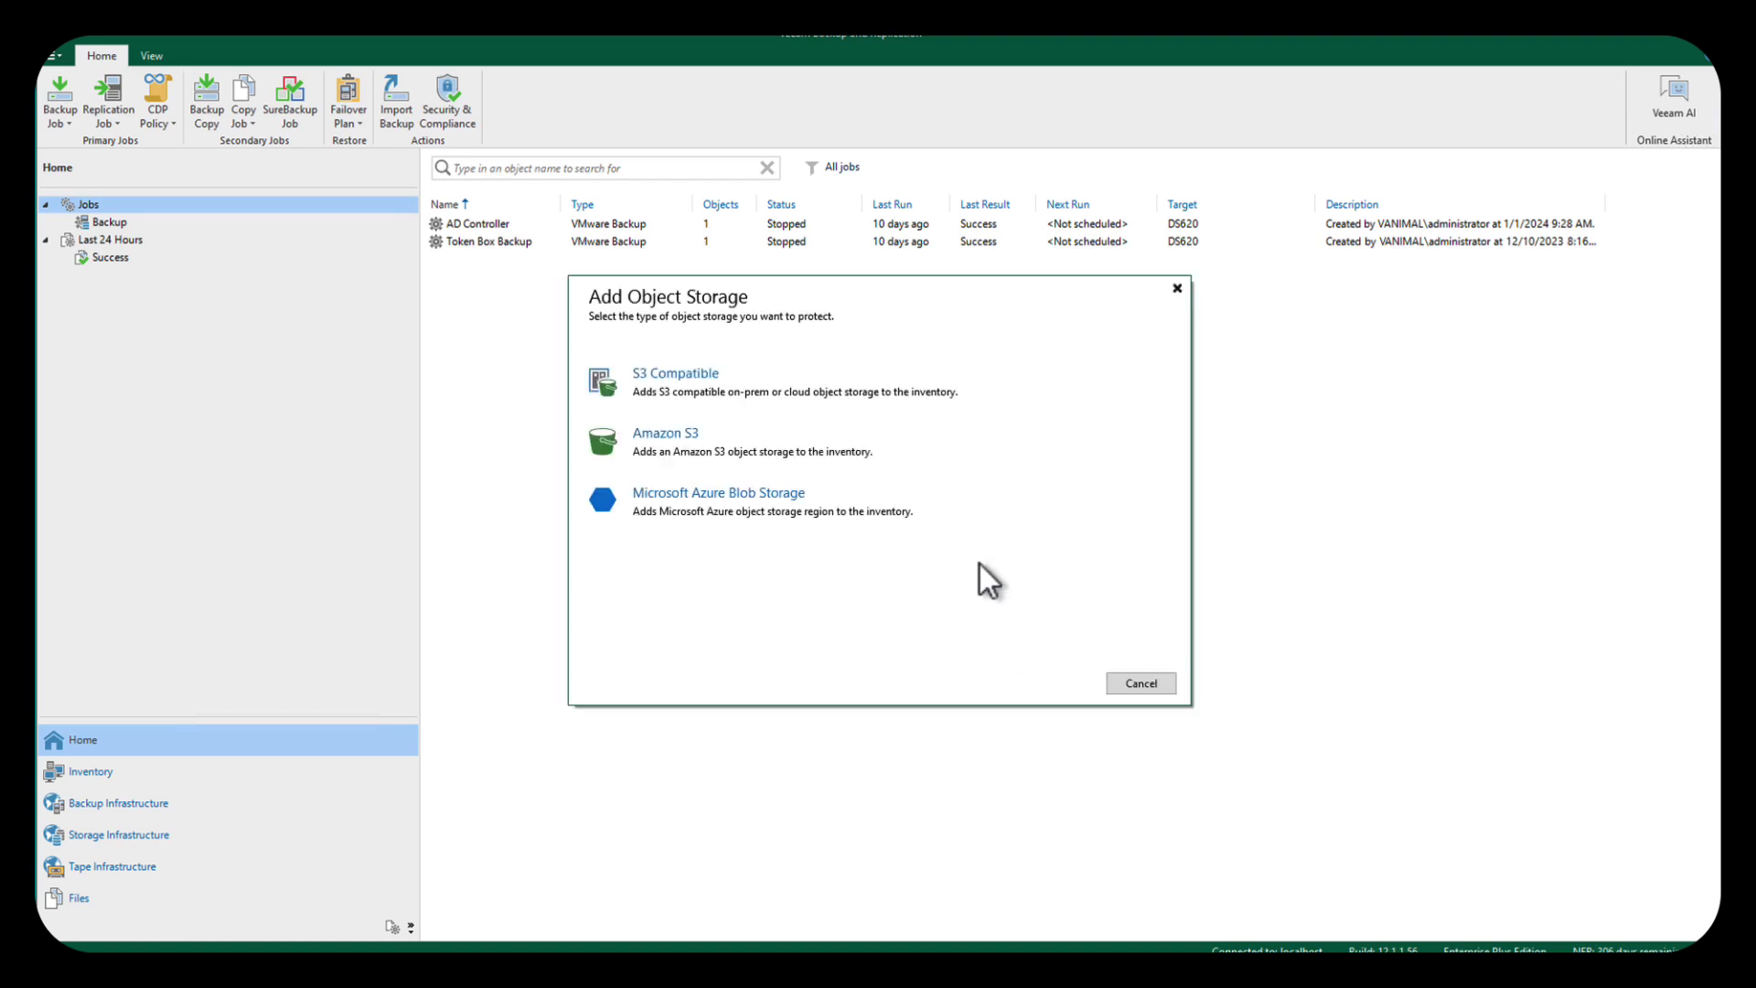
pyautogui.click(685, 372)
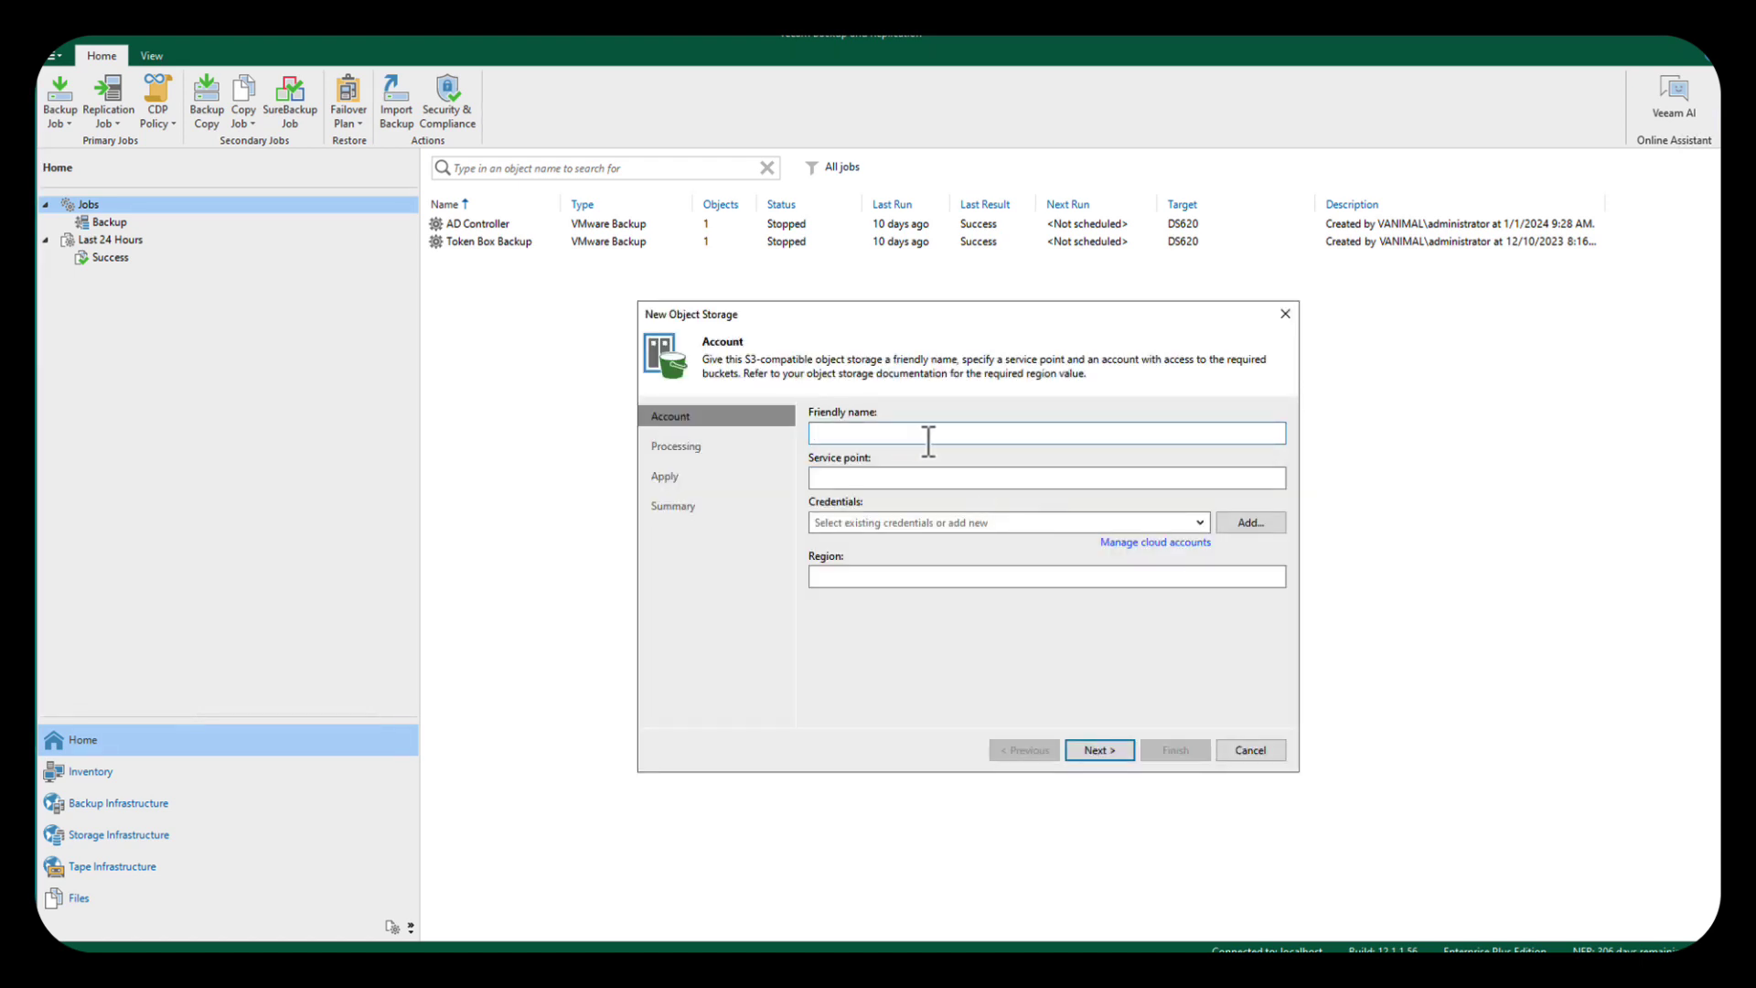
pyautogui.write('Cloudian')
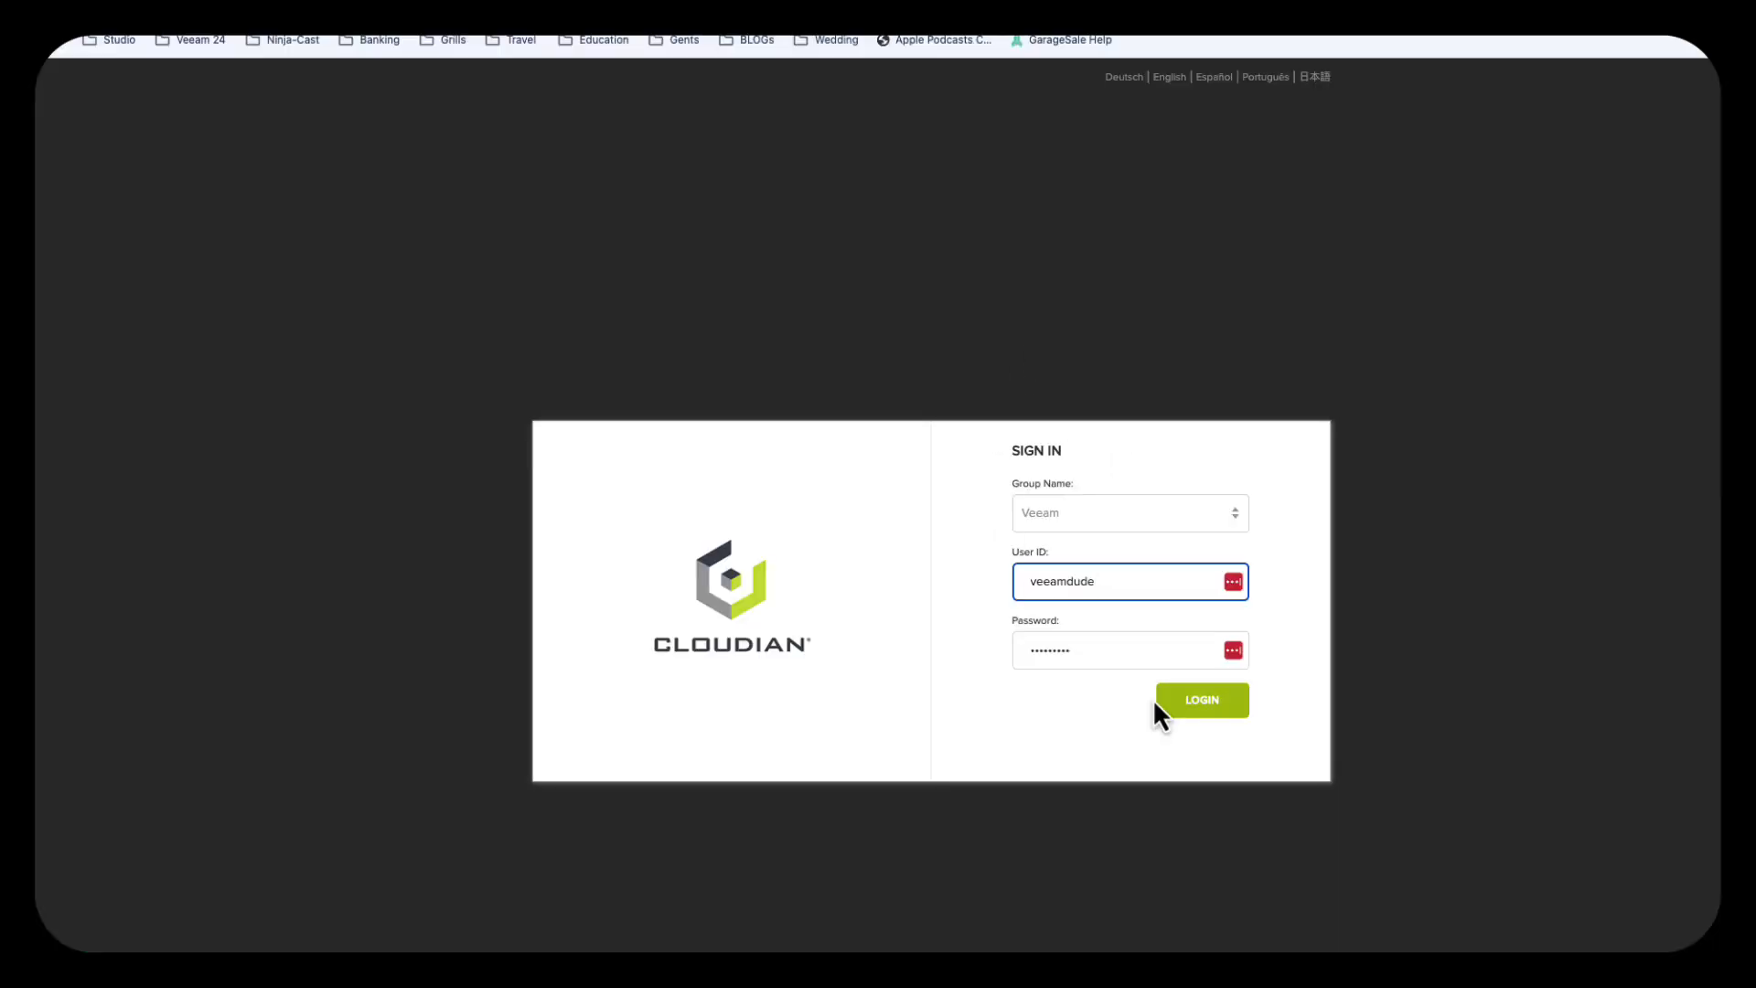
# - Log in to Cloudian HyperStore and copy the HTTPS S3 endpoint host from Security Credentials
pyautogui.click(1201, 703)
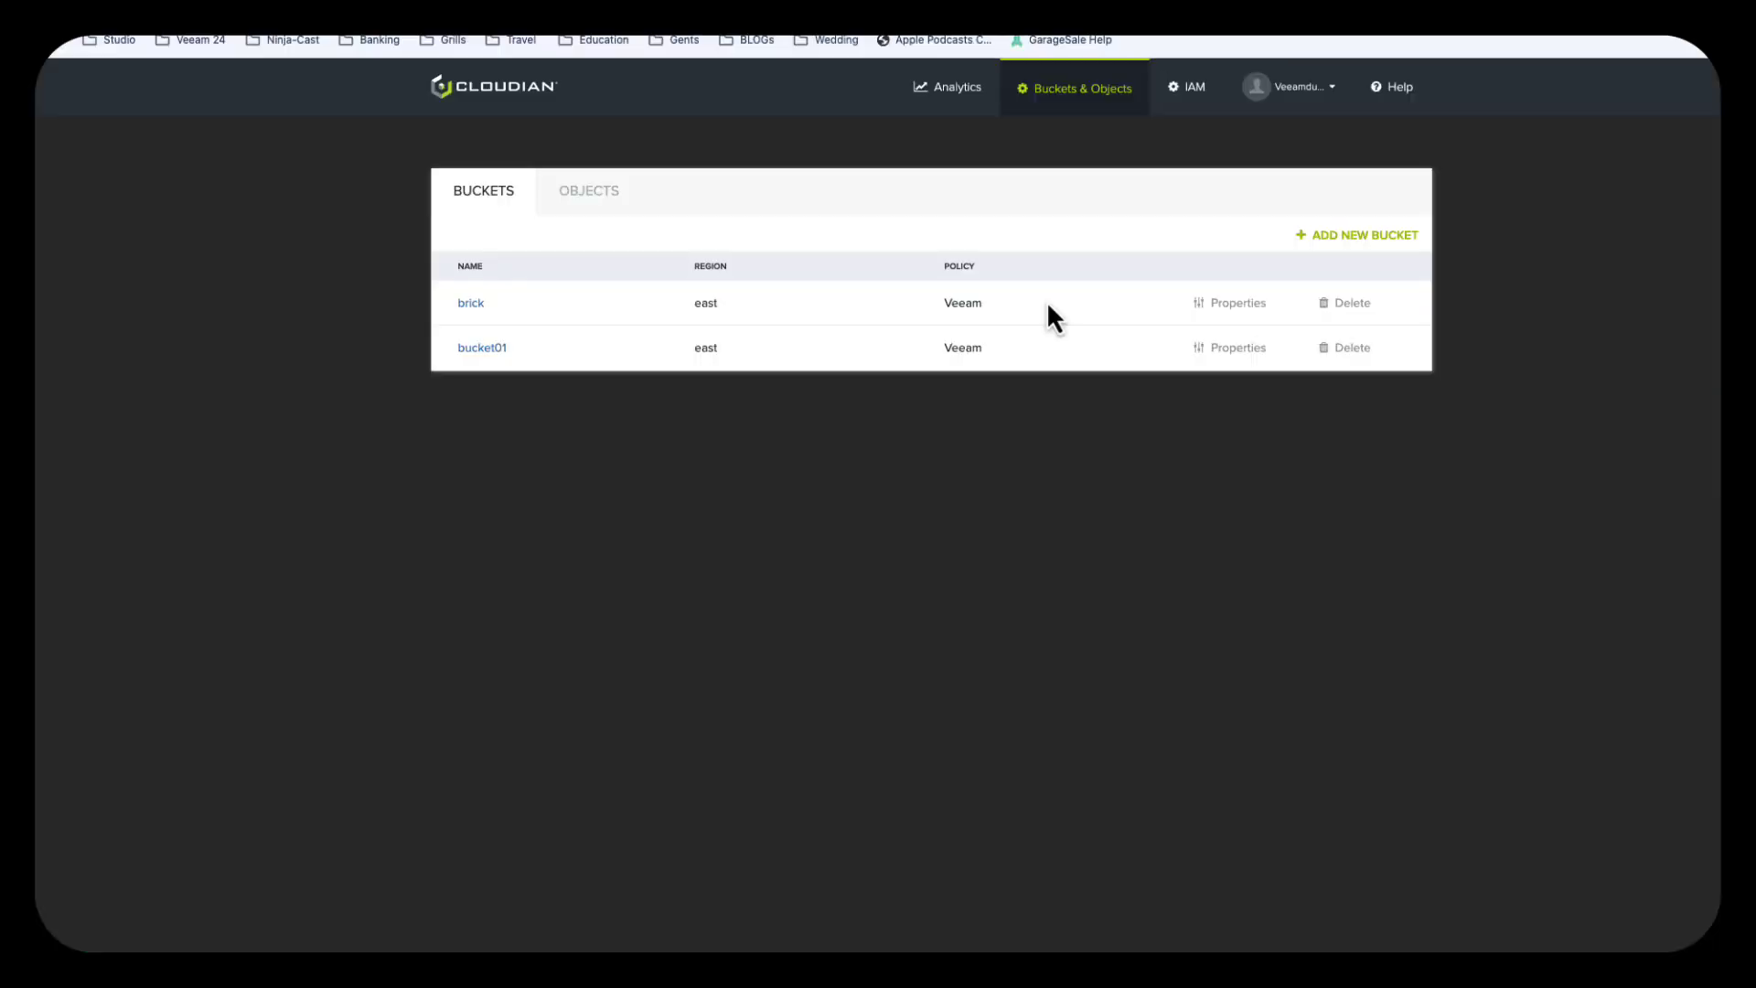
pyautogui.click(1319, 103)
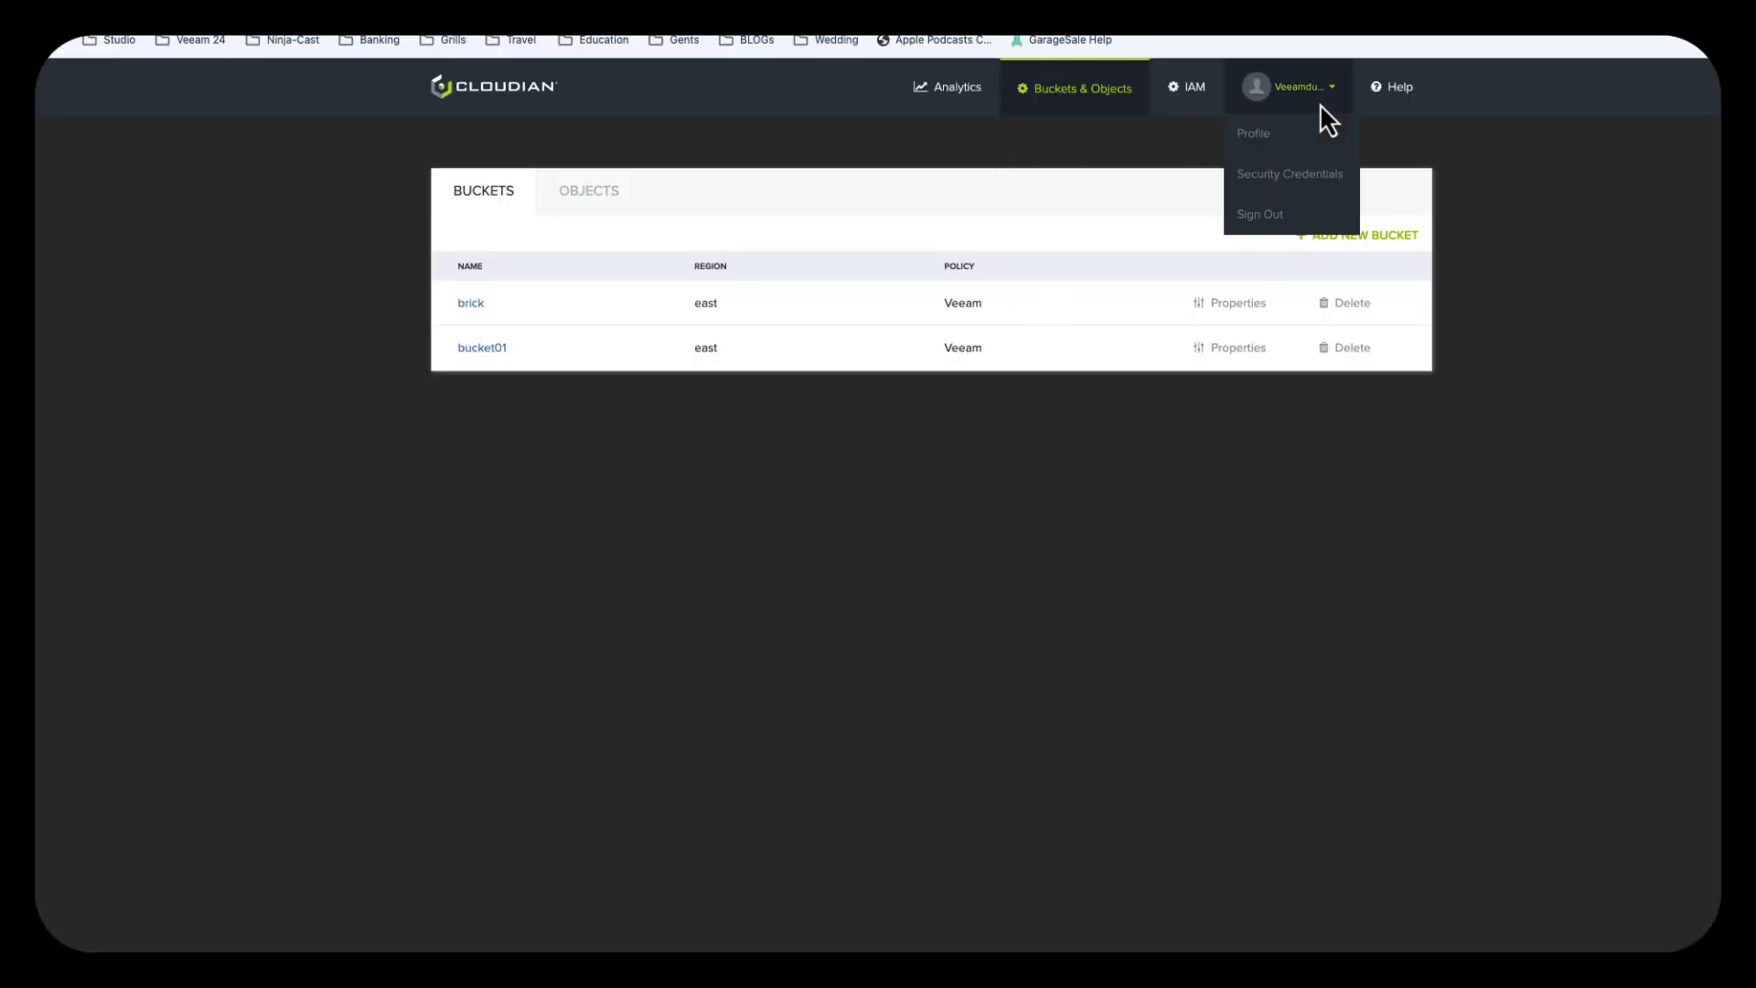
pyautogui.click(1289, 183)
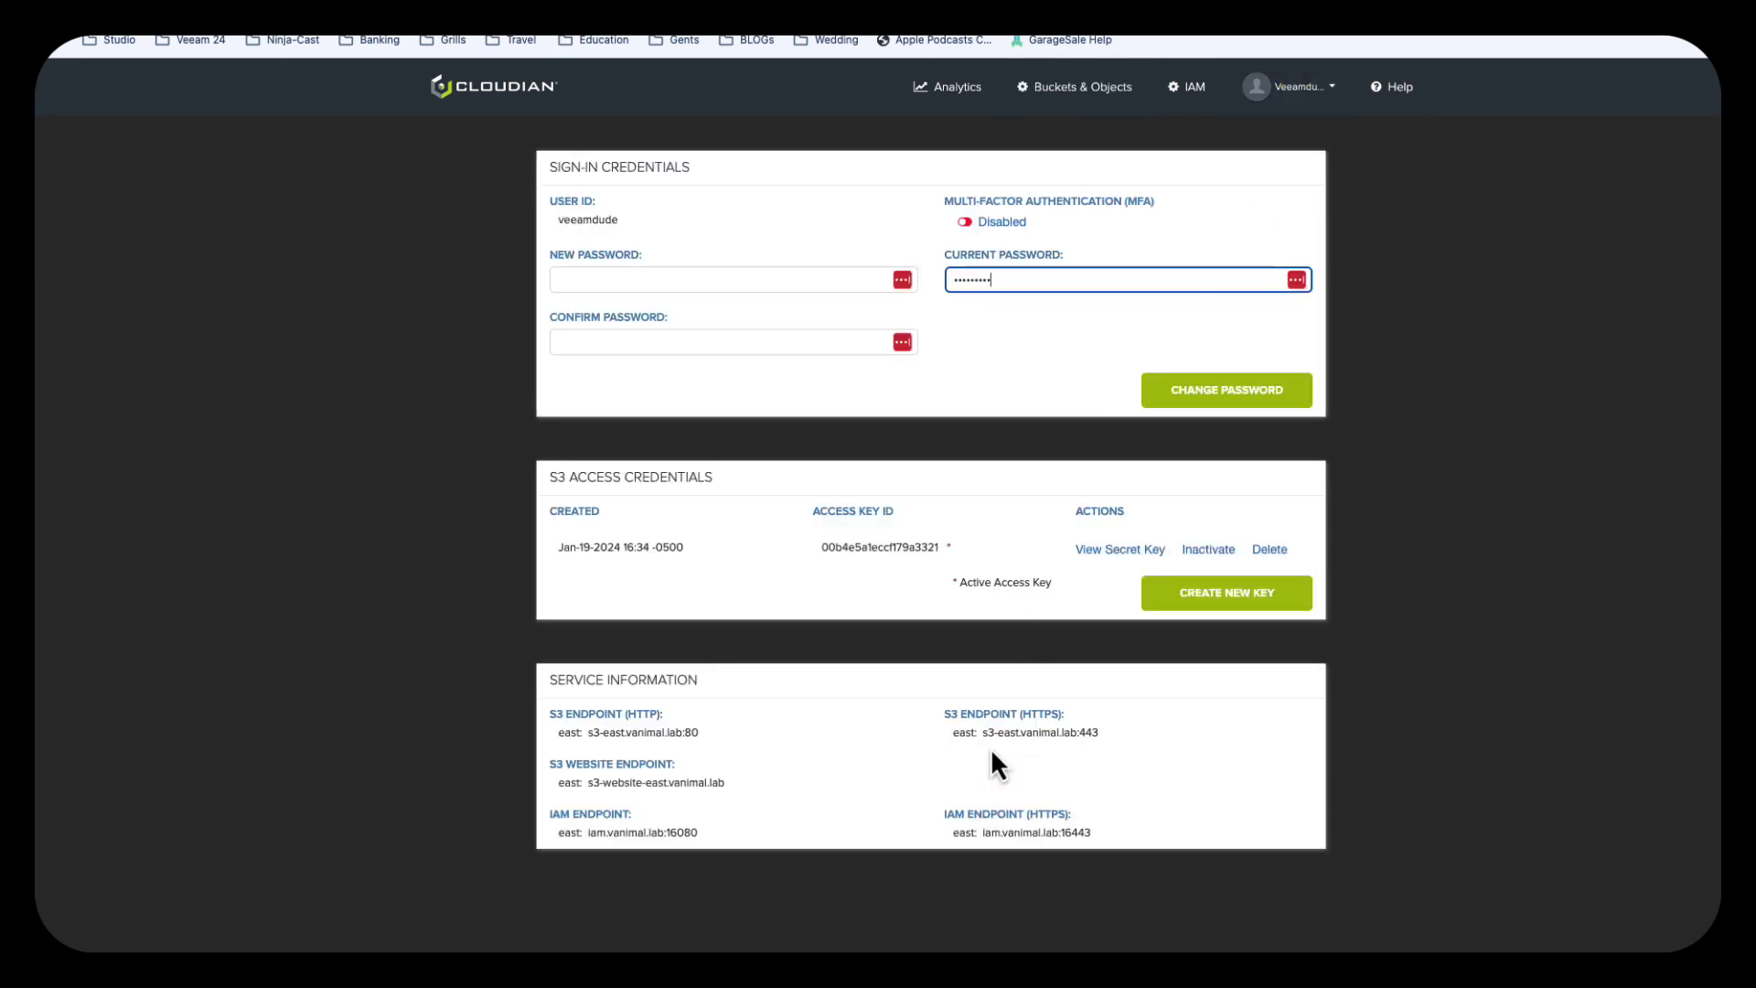
pyautogui.moveTo(983, 731); pyautogui.dragTo(1076, 732)
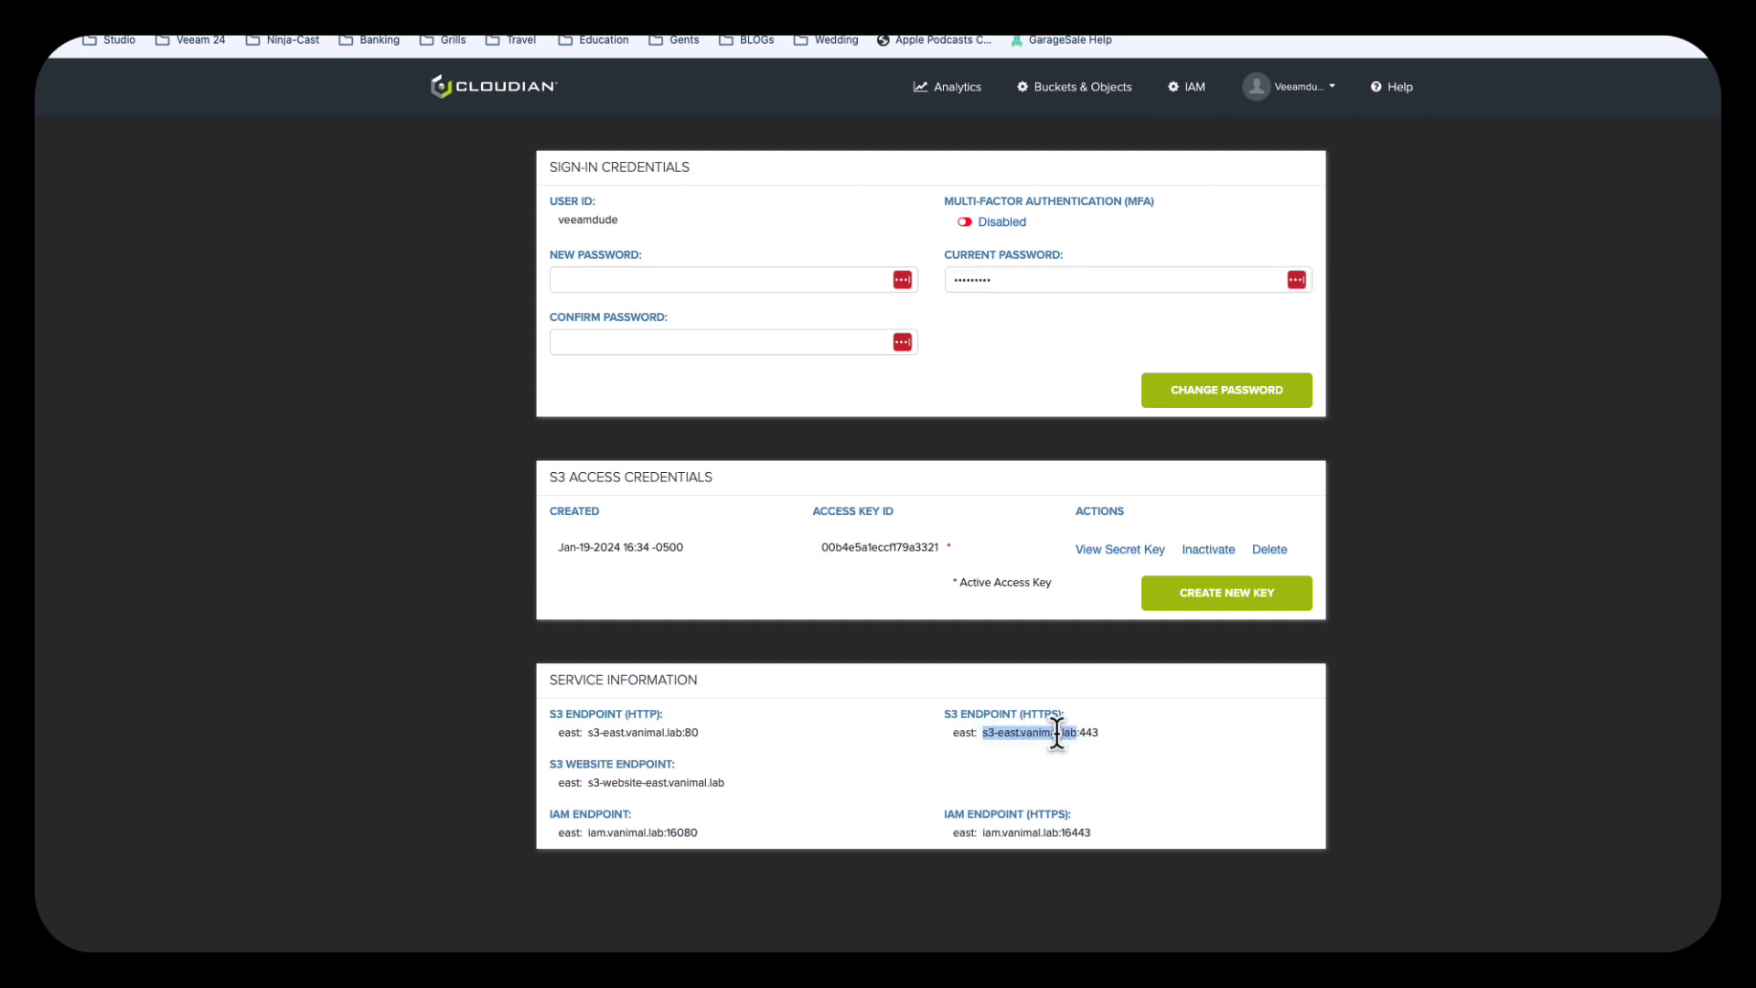
pyautogui.rightClick(1058, 734)
pyautogui.click(1085, 769)
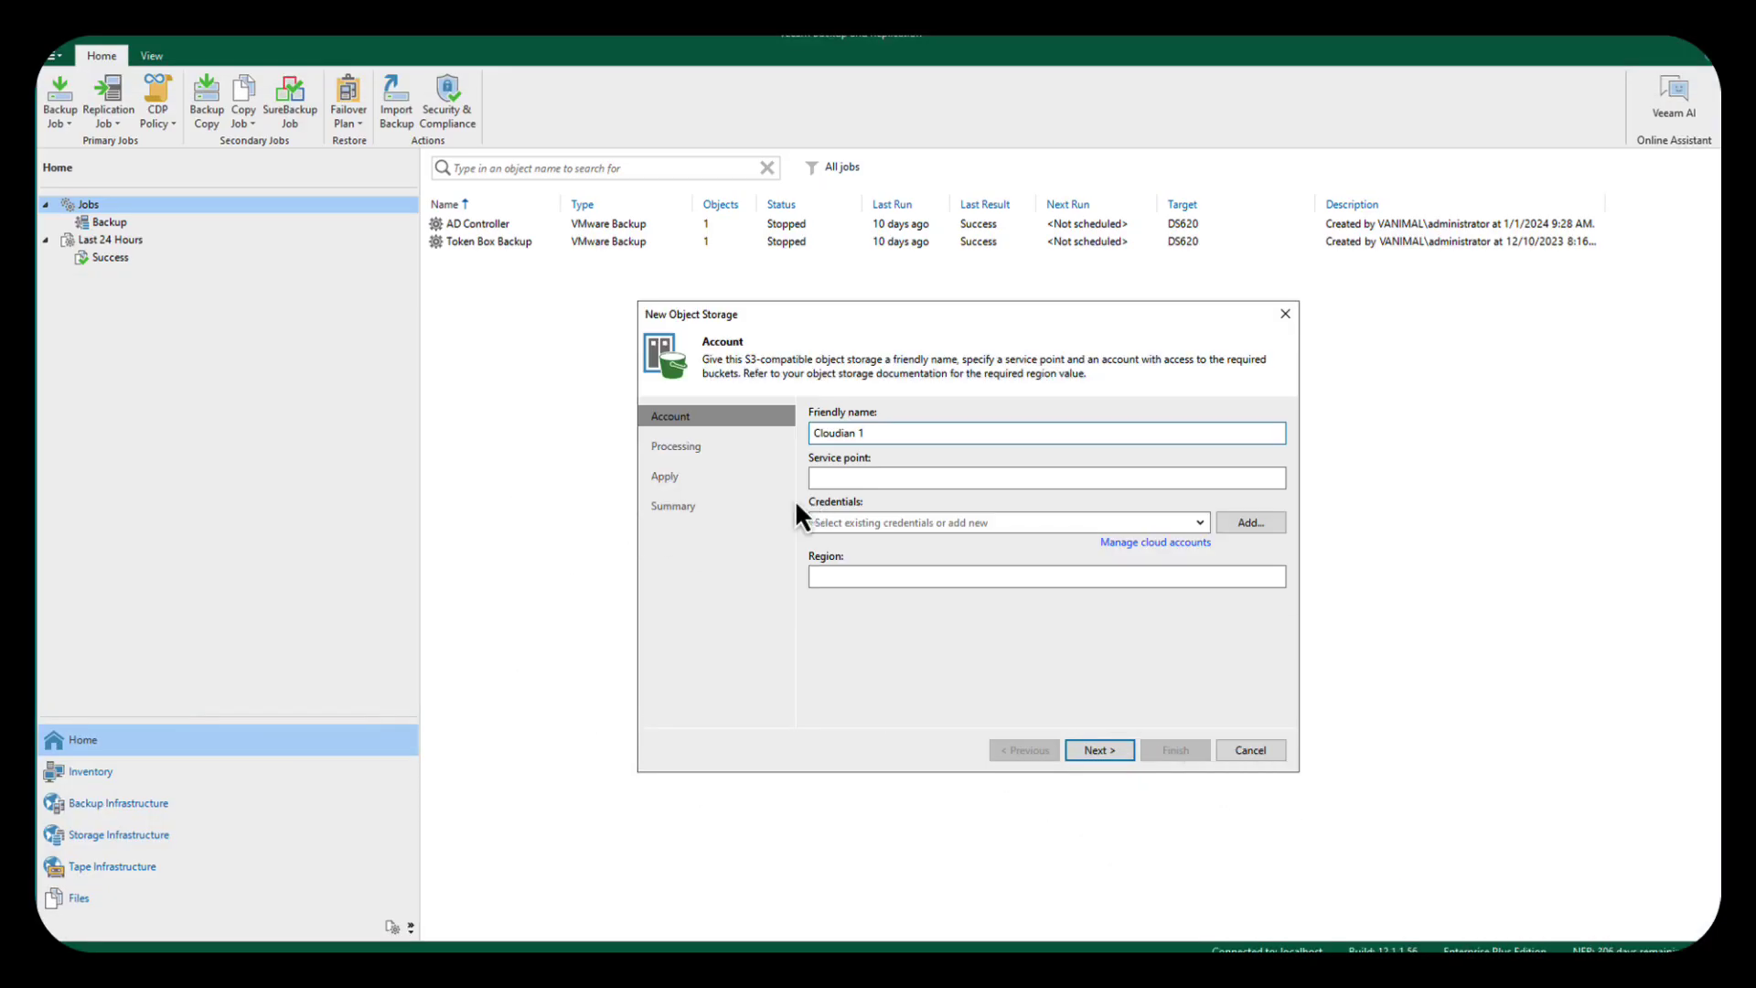
# - Enter service point s3-east.vanimal.lab, Cloudian 752 credentials and region us-east-1
pyautogui.click(847, 477)
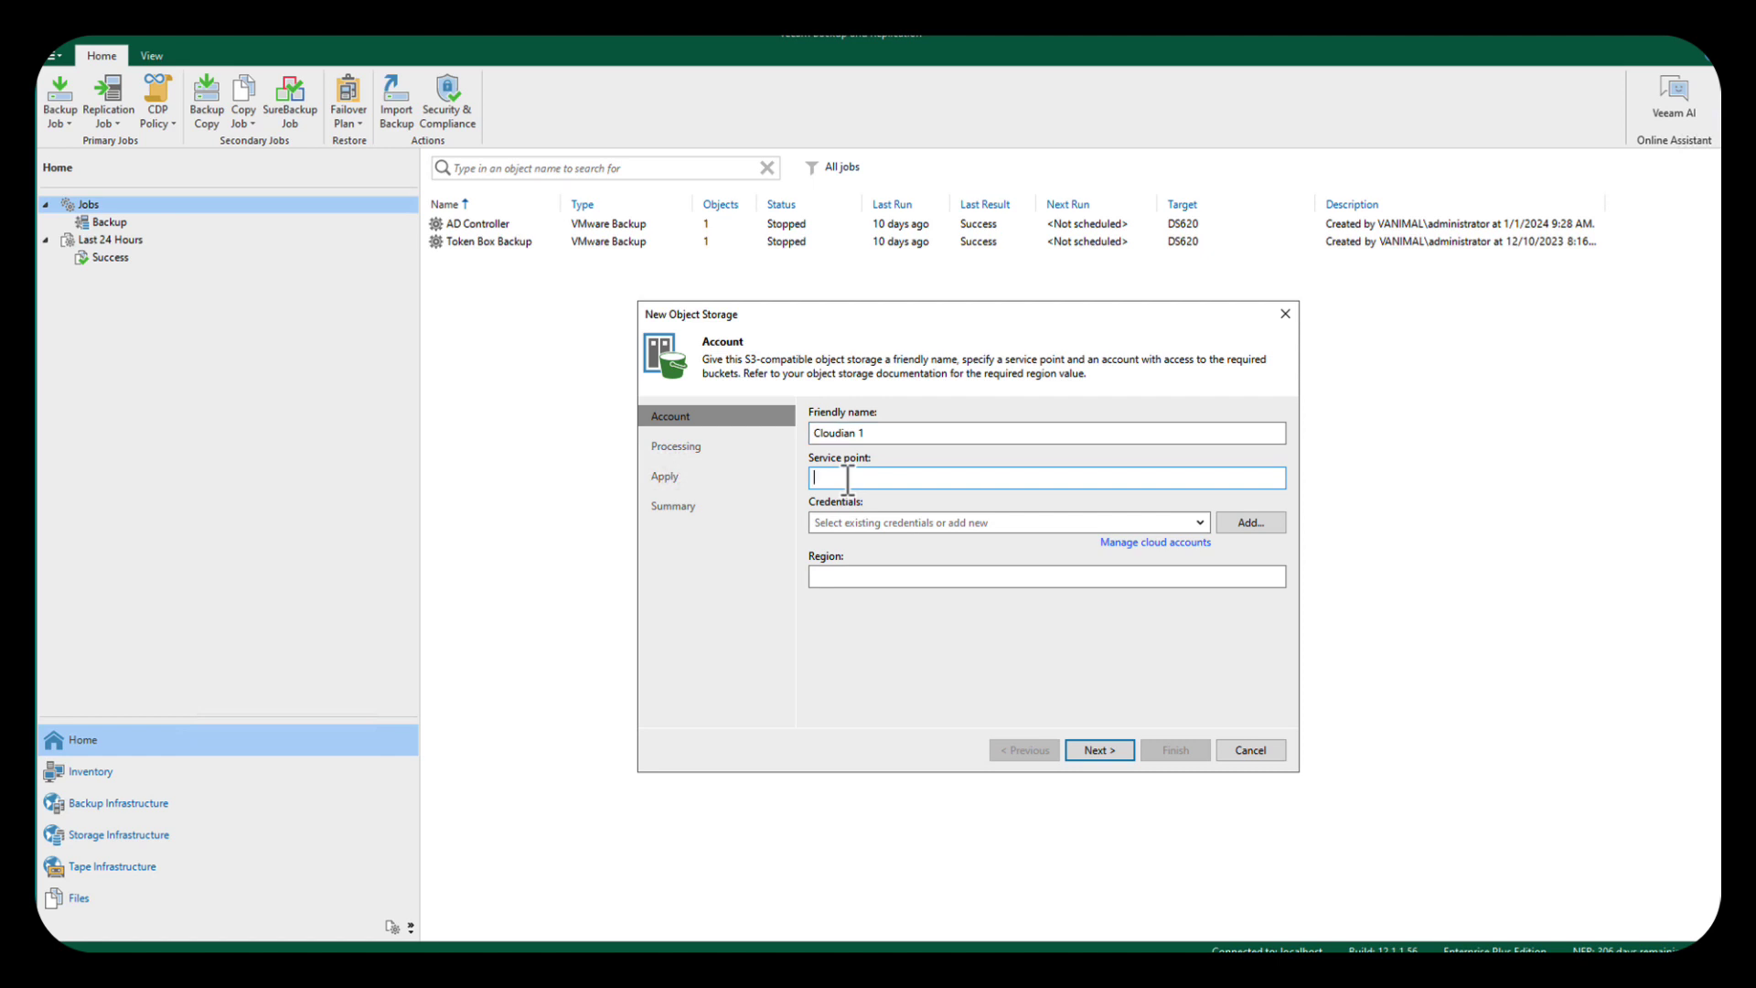
pyautogui.hotkey('ctrl', 'v')
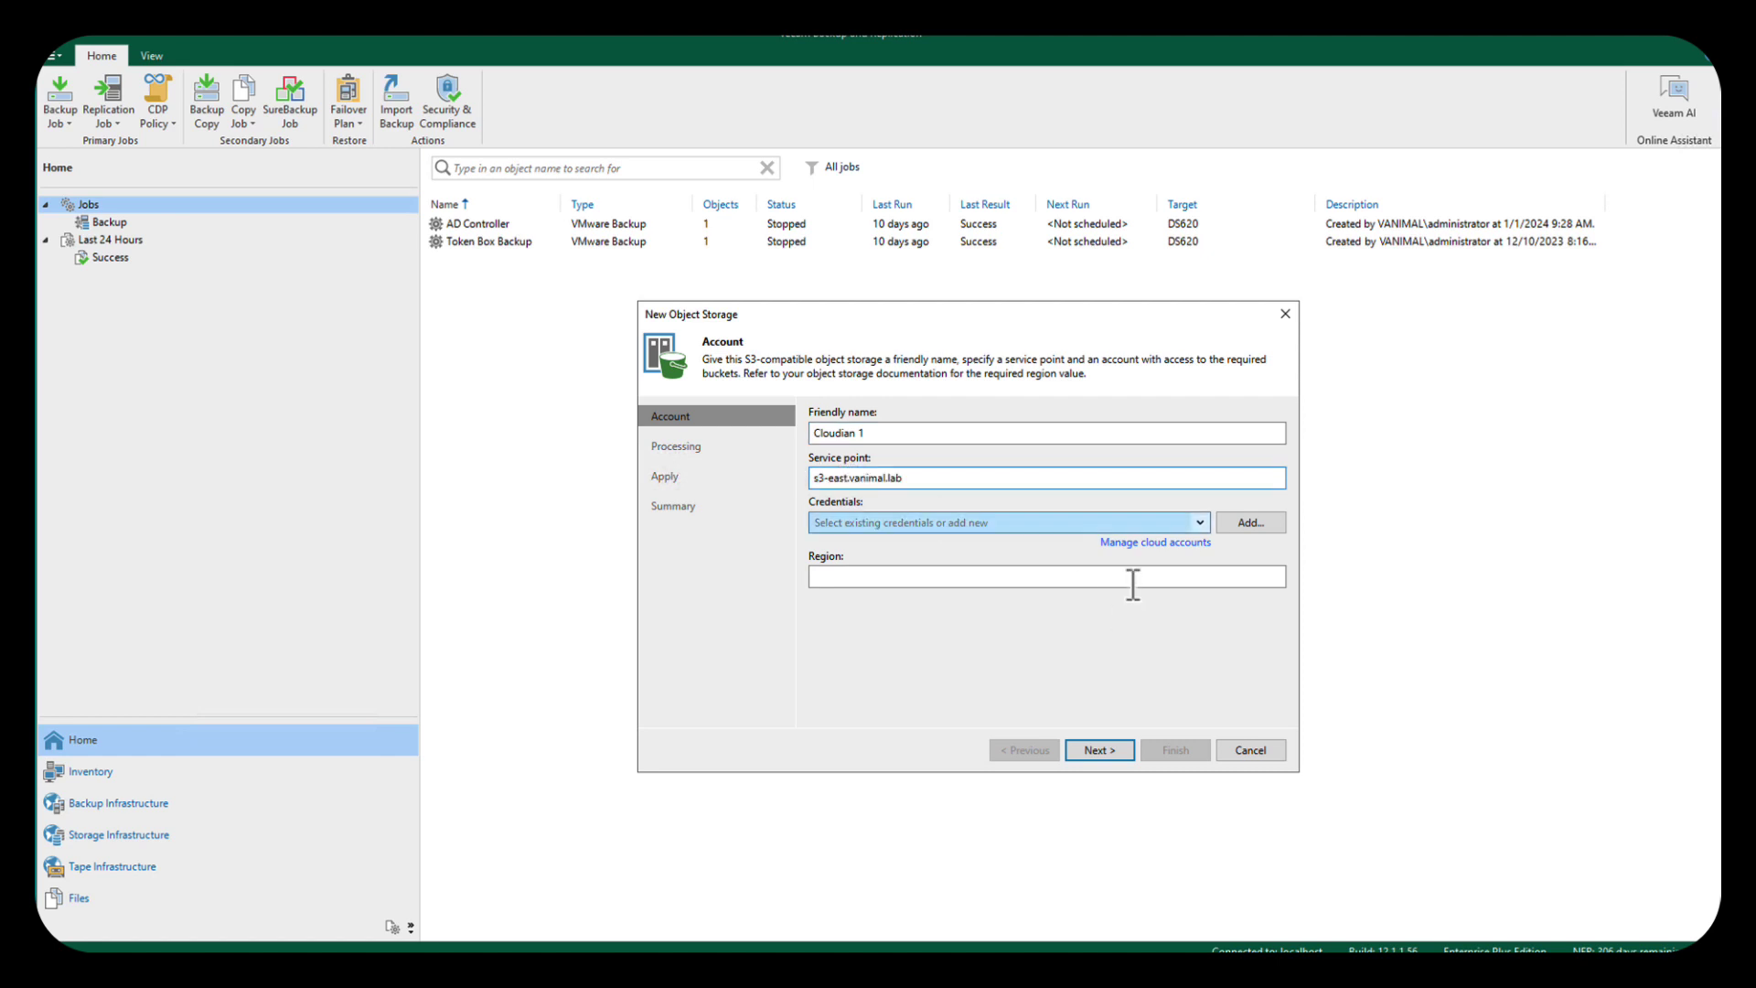
pyautogui.click(1201, 525)
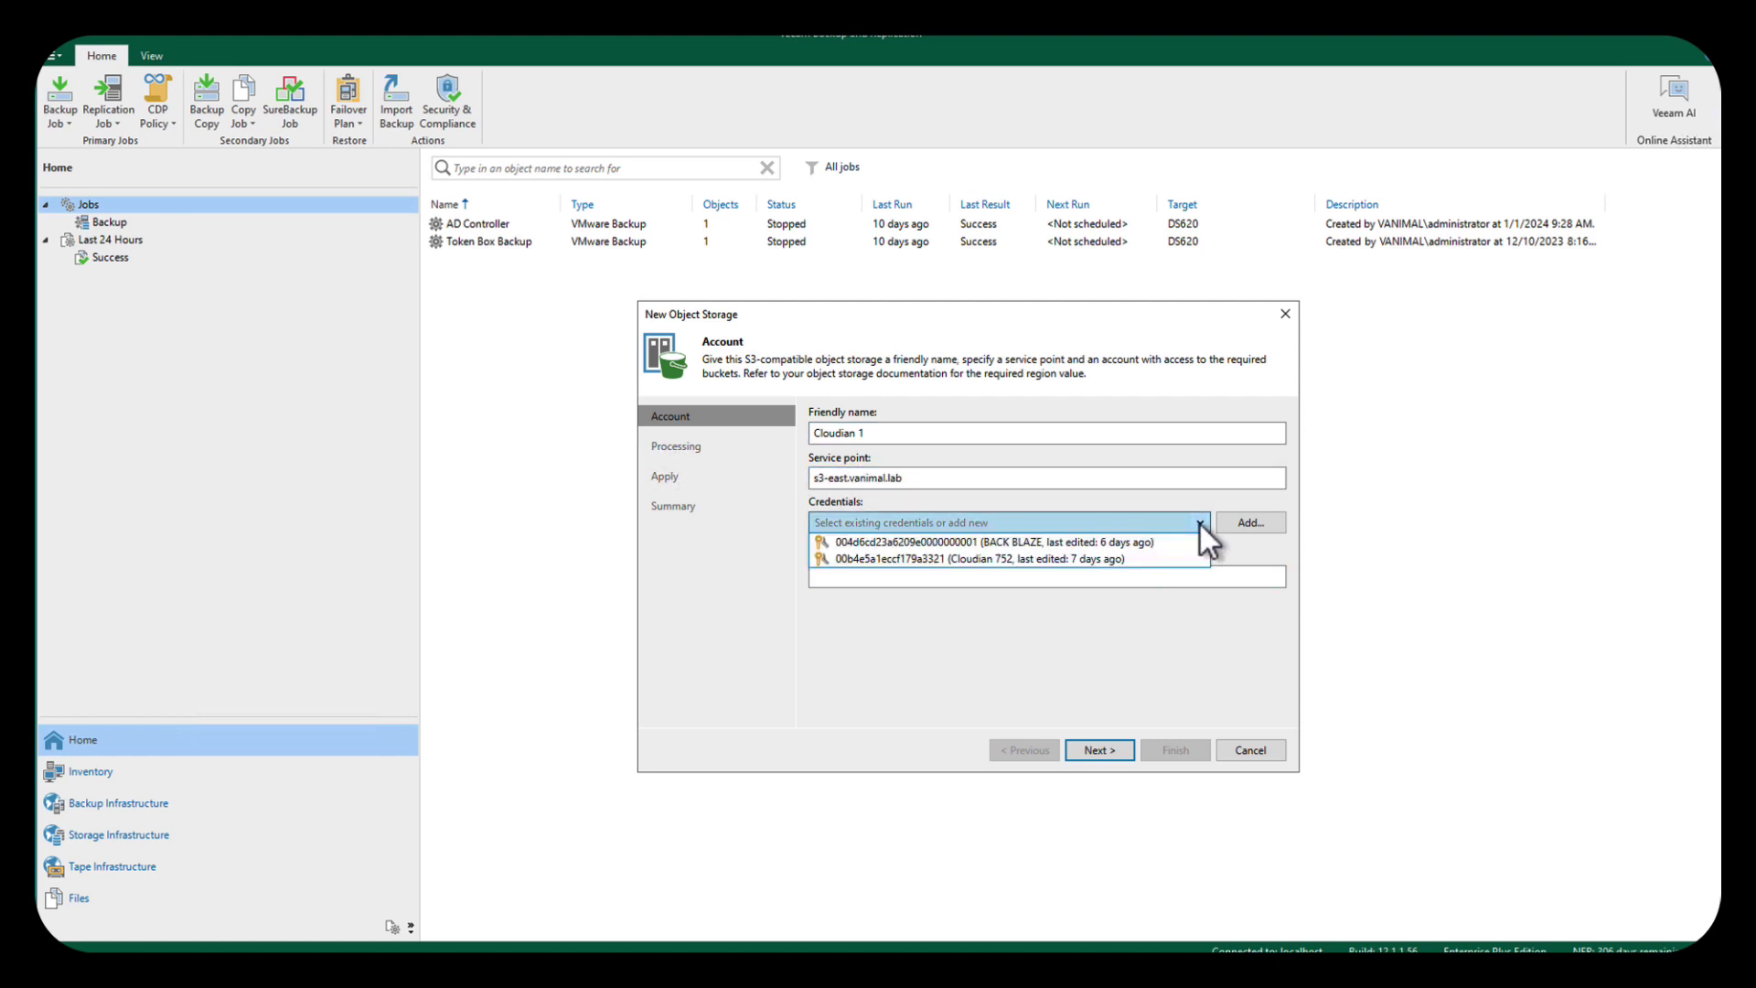
pyautogui.click(1034, 561)
pyautogui.click(1007, 578)
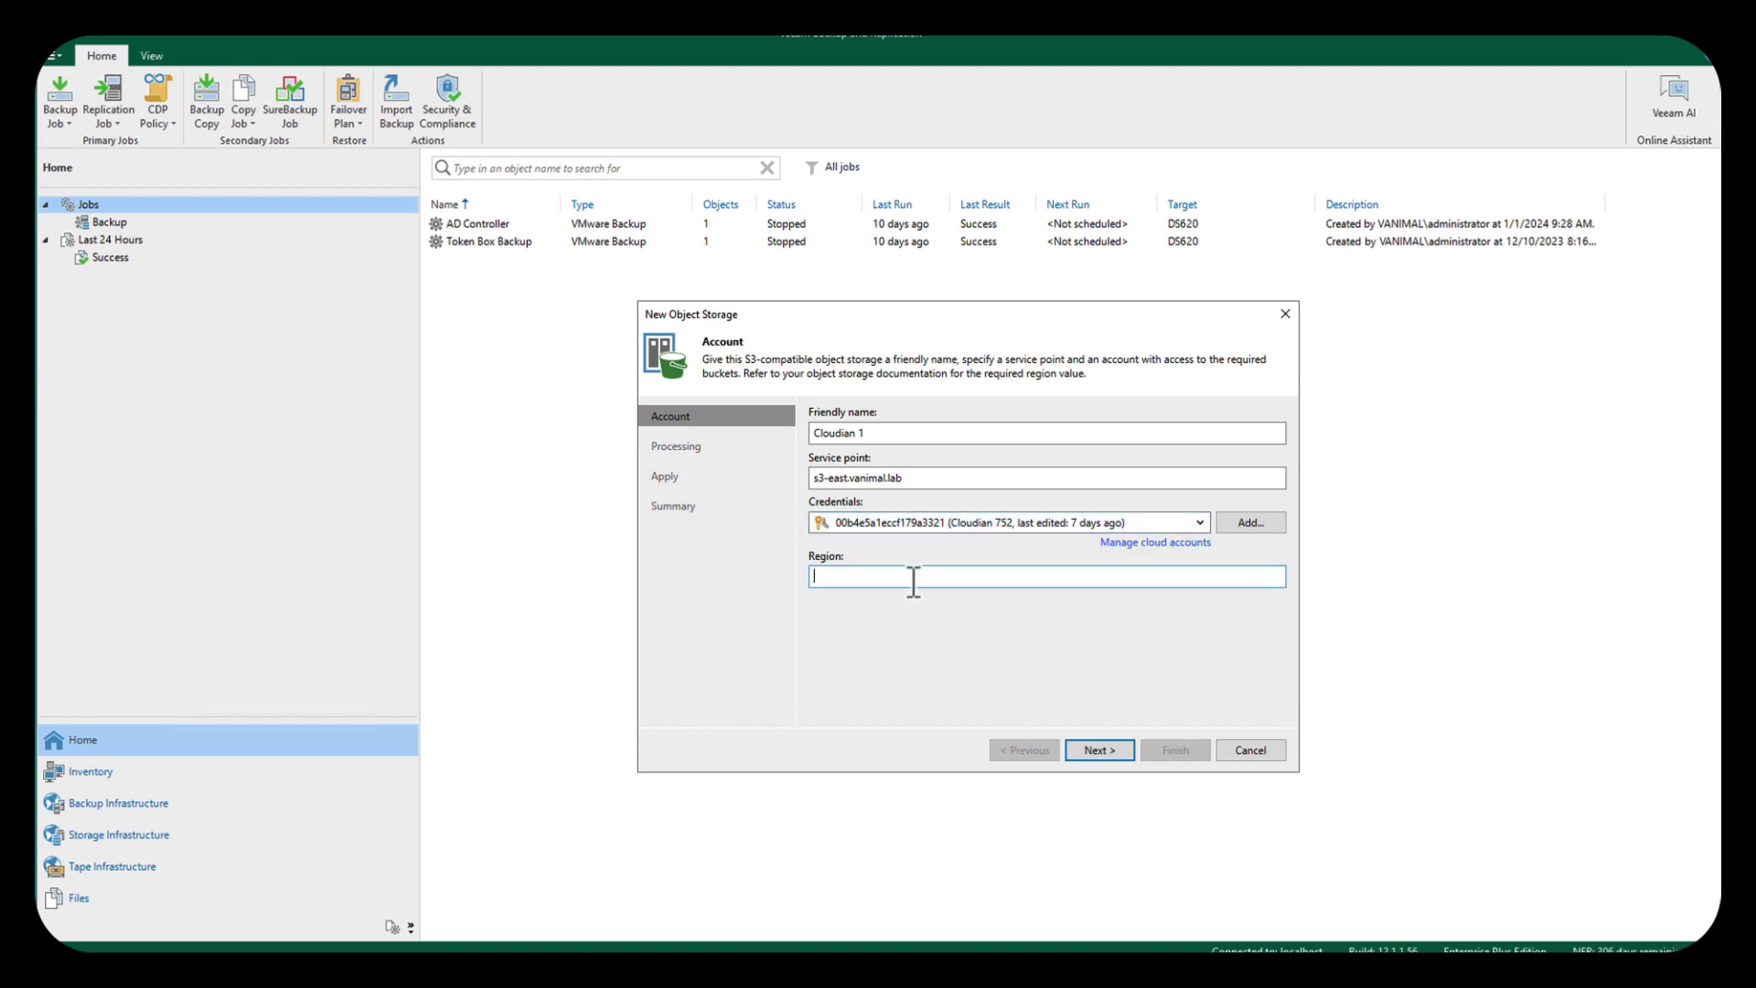
pyautogui.write('us-east-1')
# - Advance the storage wizard through processing and summary, then finish saving Cloudian 1
pyautogui.click(1098, 751)
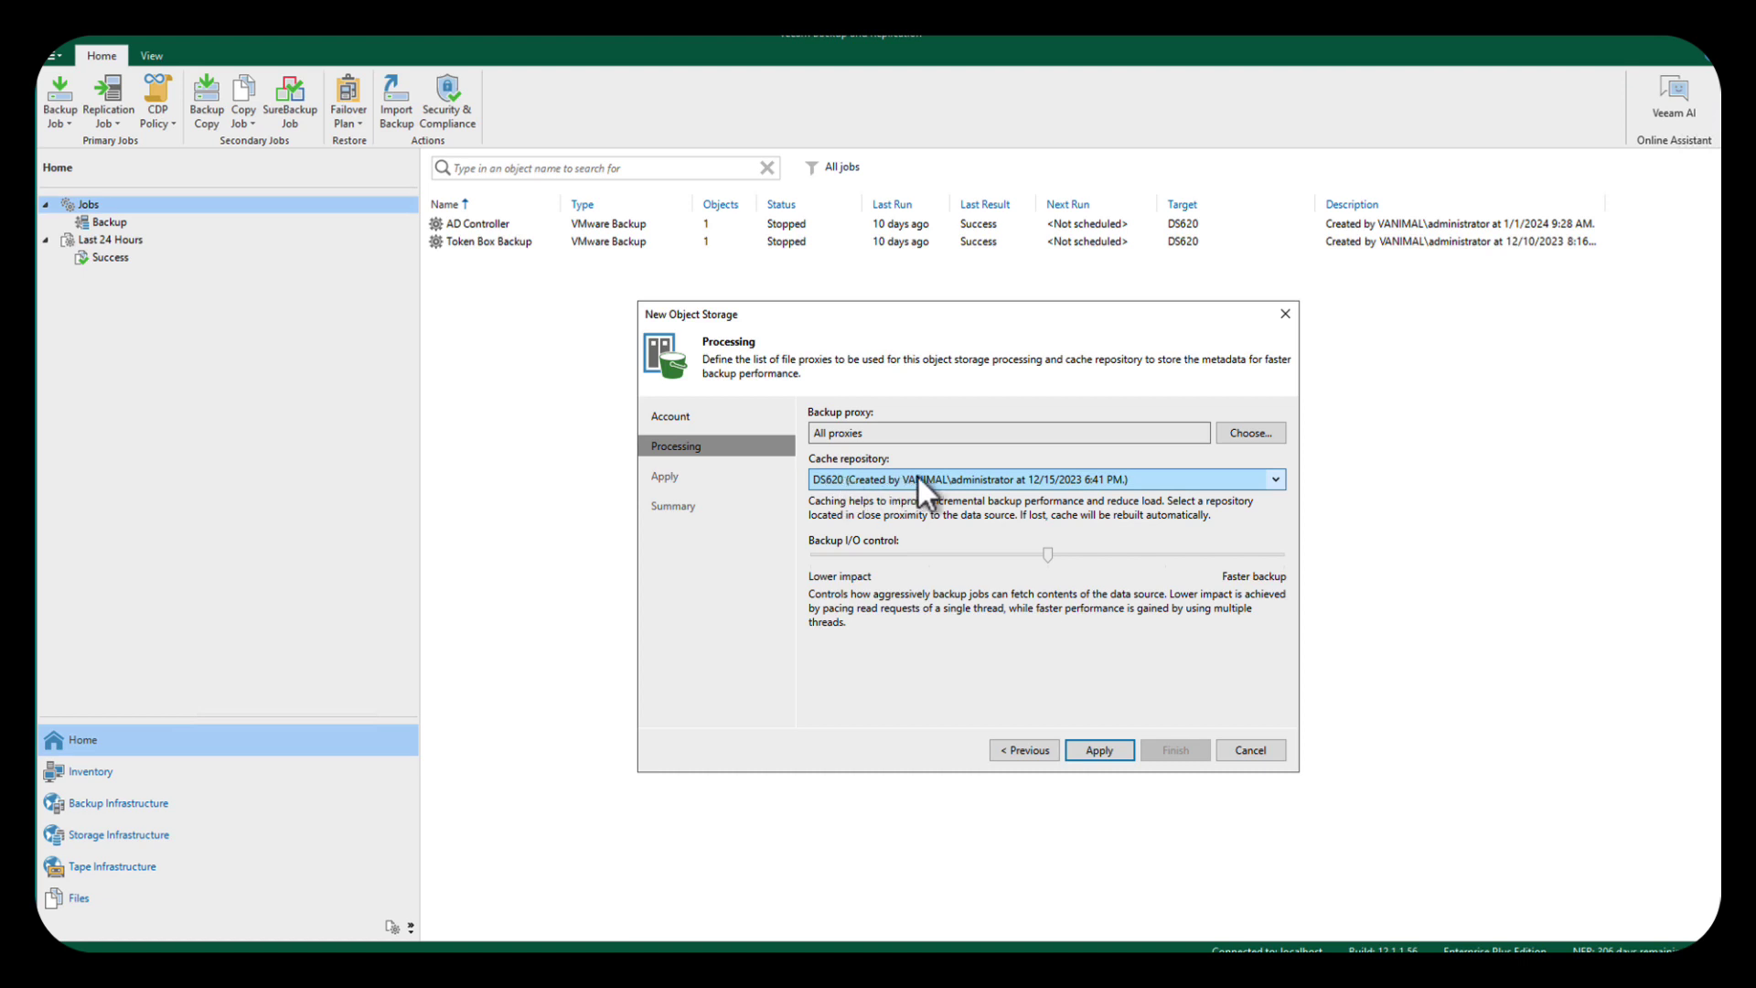
pyautogui.click(1108, 756)
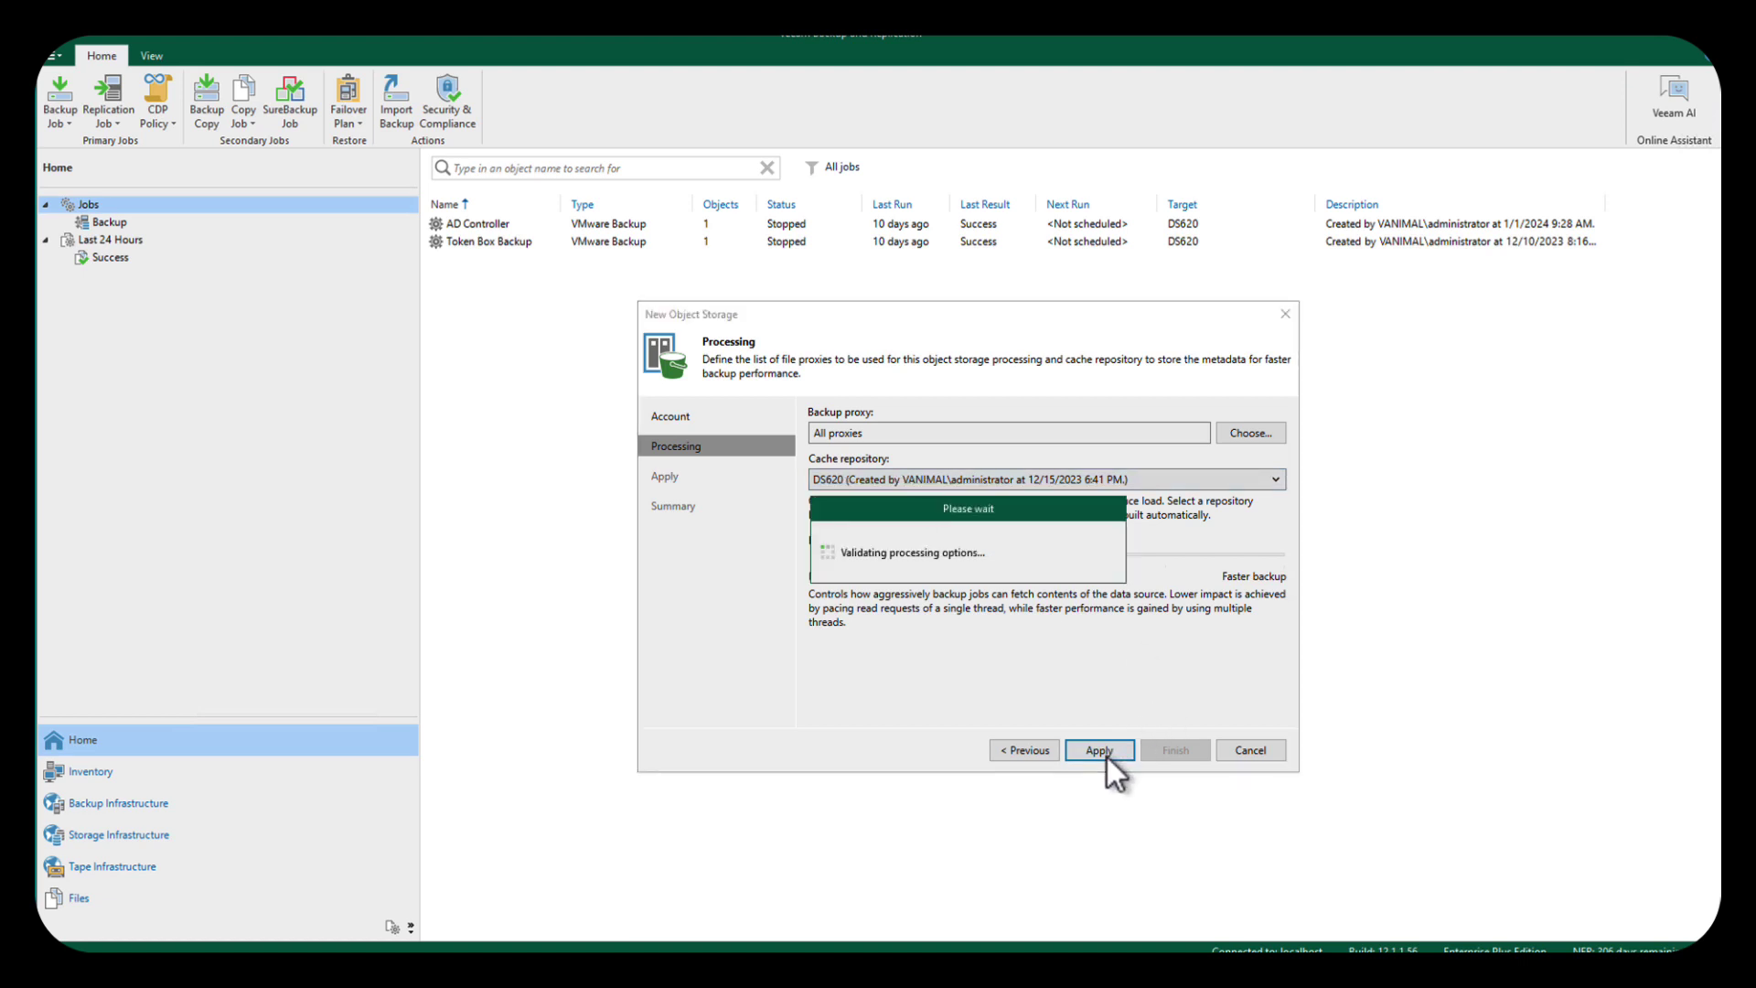
pyautogui.click(1097, 748)
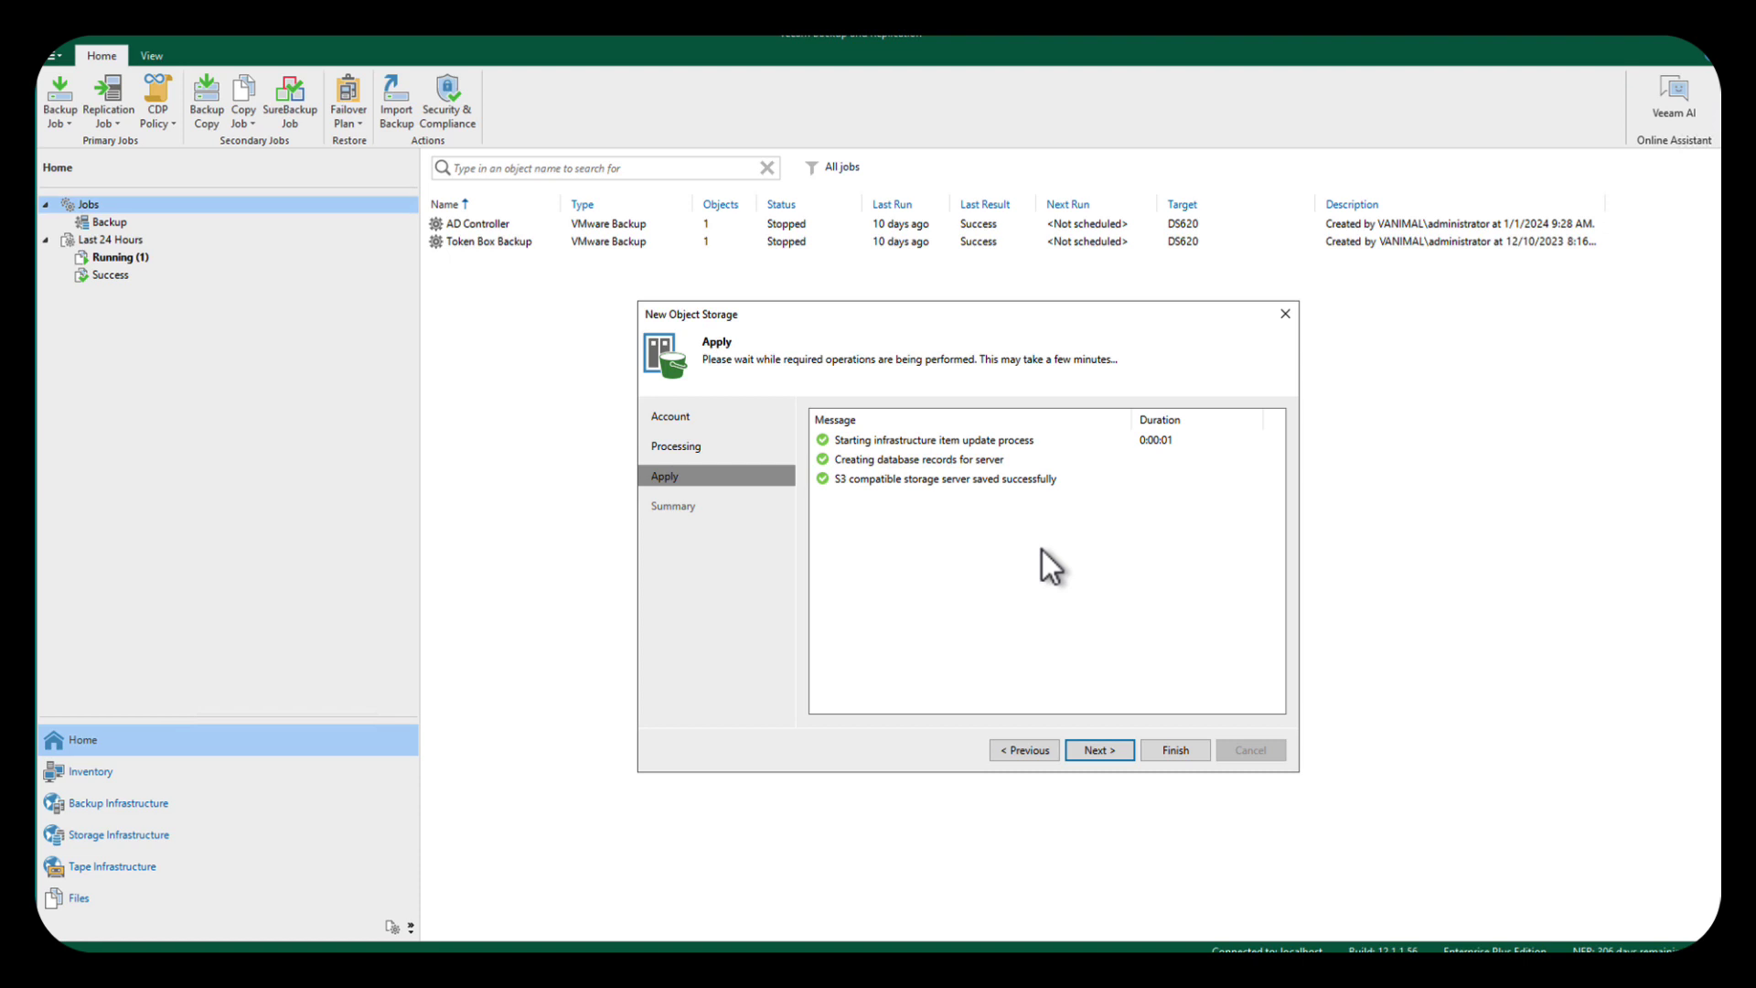
pyautogui.click(1102, 748)
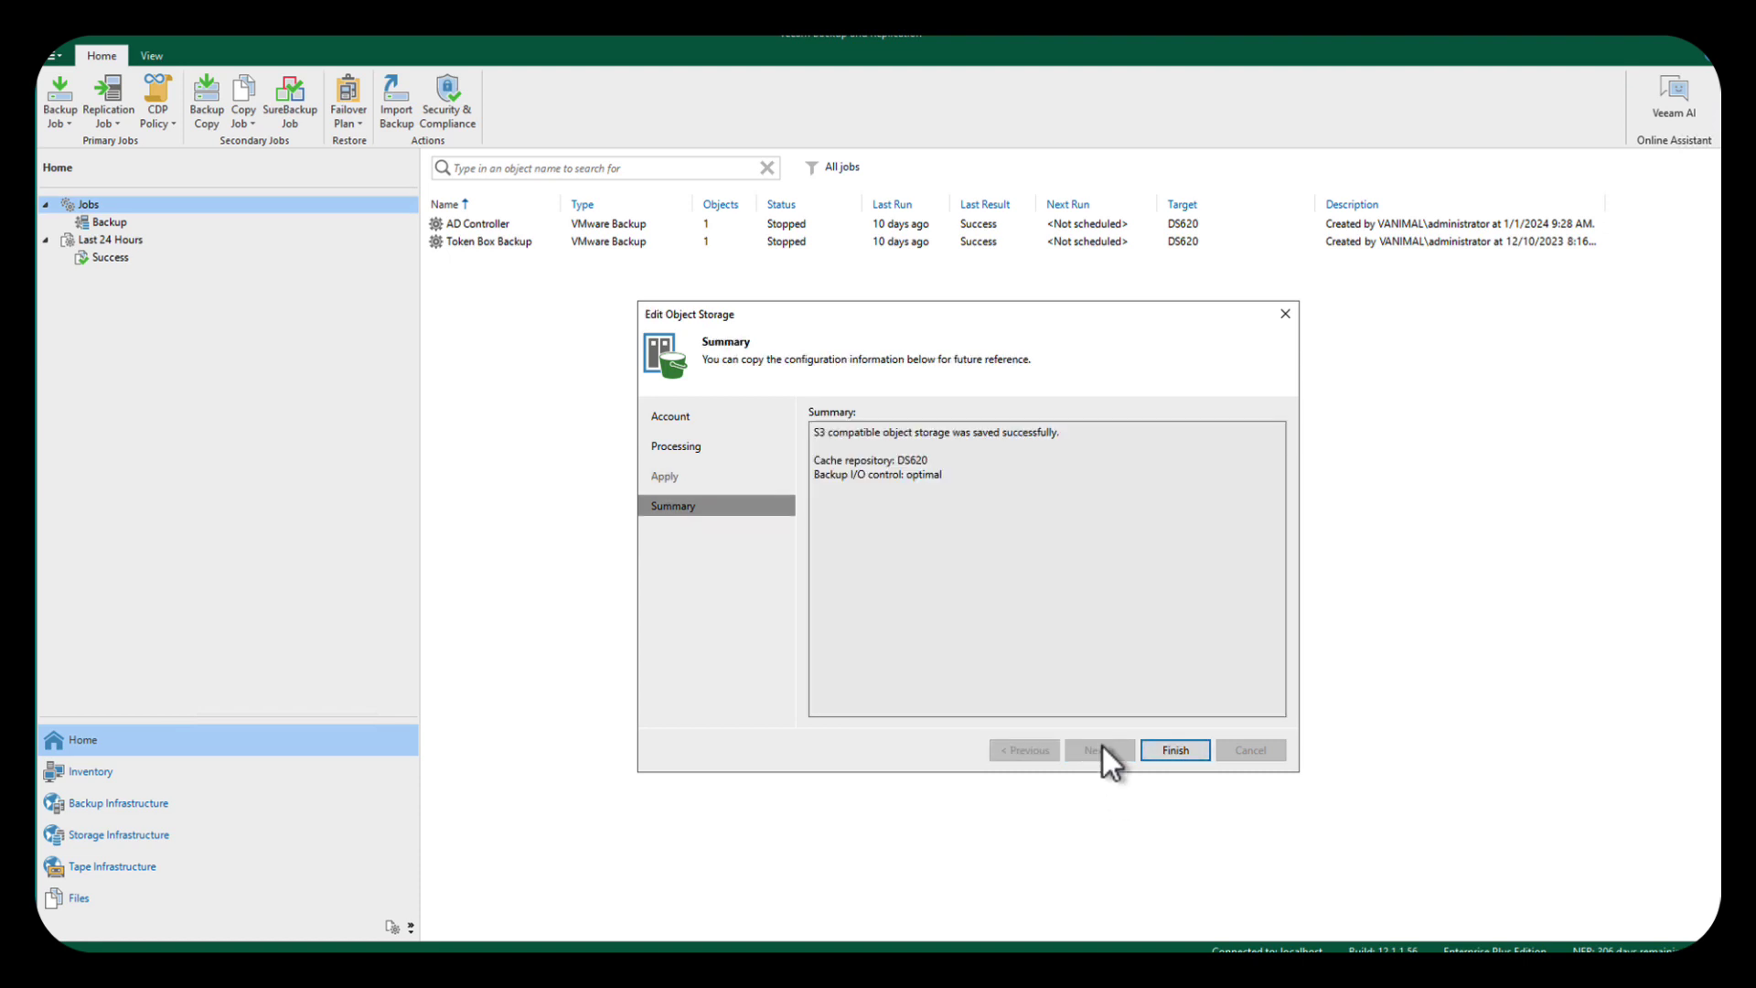
pyautogui.click(1185, 754)
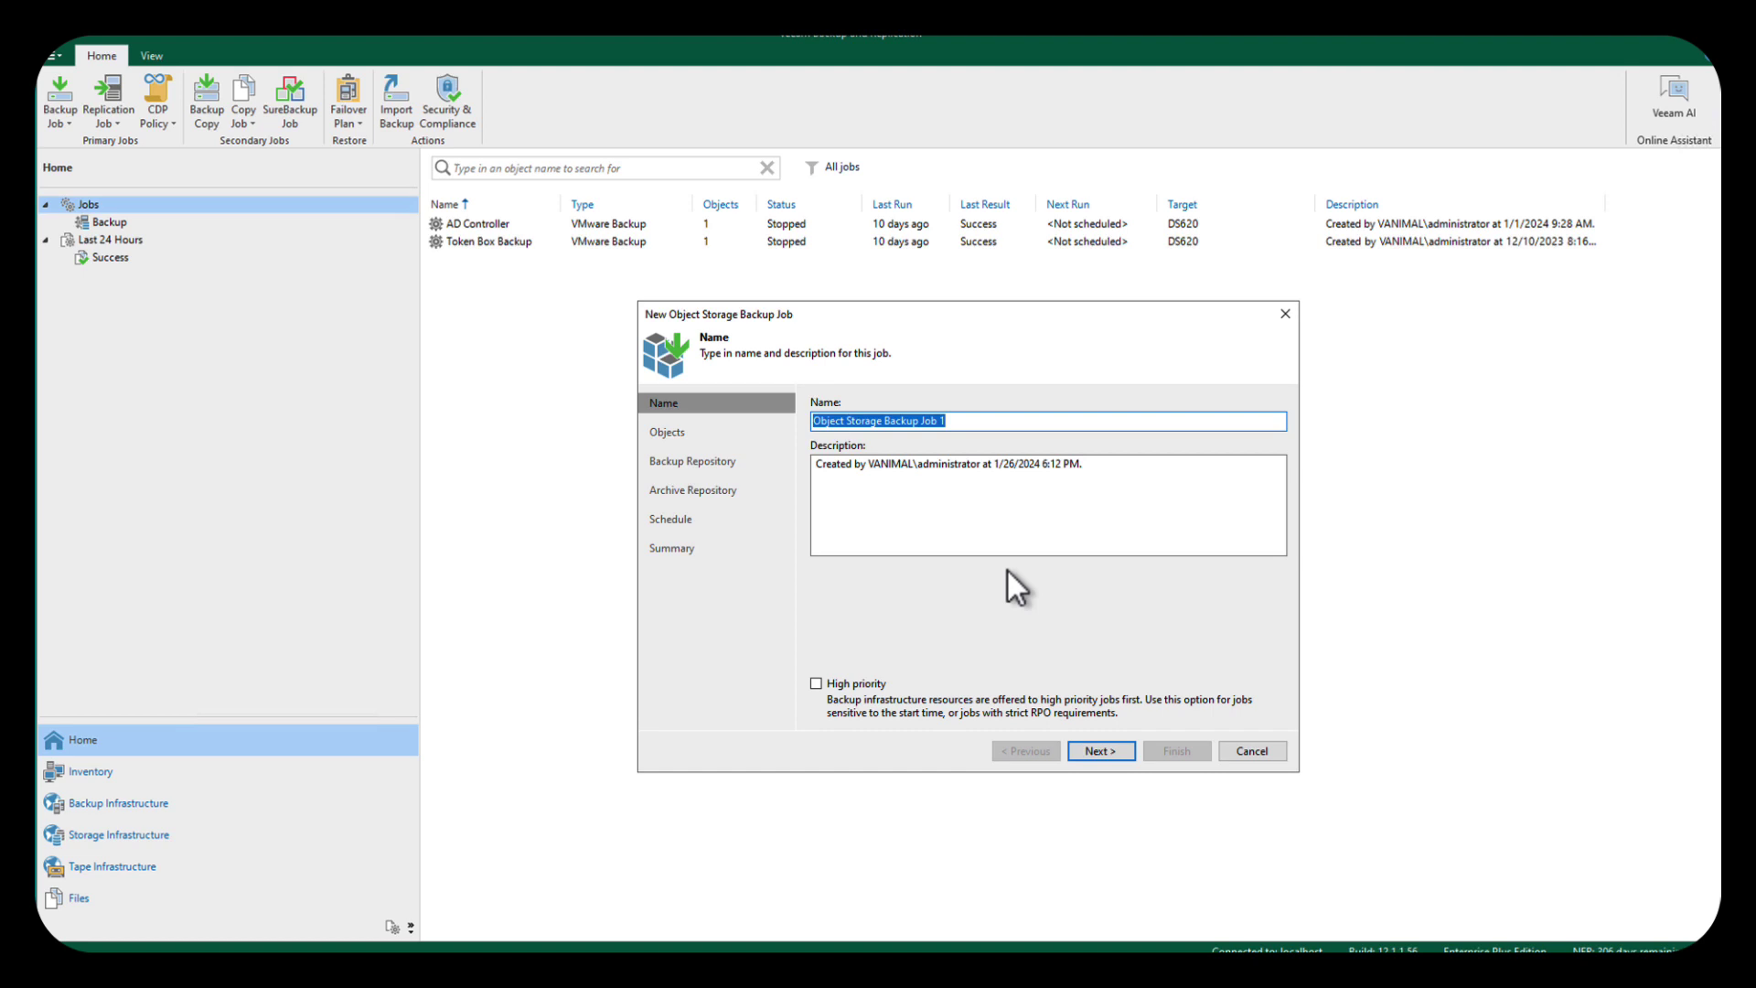
# - Enter job name 'Cloudian BU #1', then pick bucket01 under Cloudian 1 as the source object
pyautogui.write('Cloudian BU')
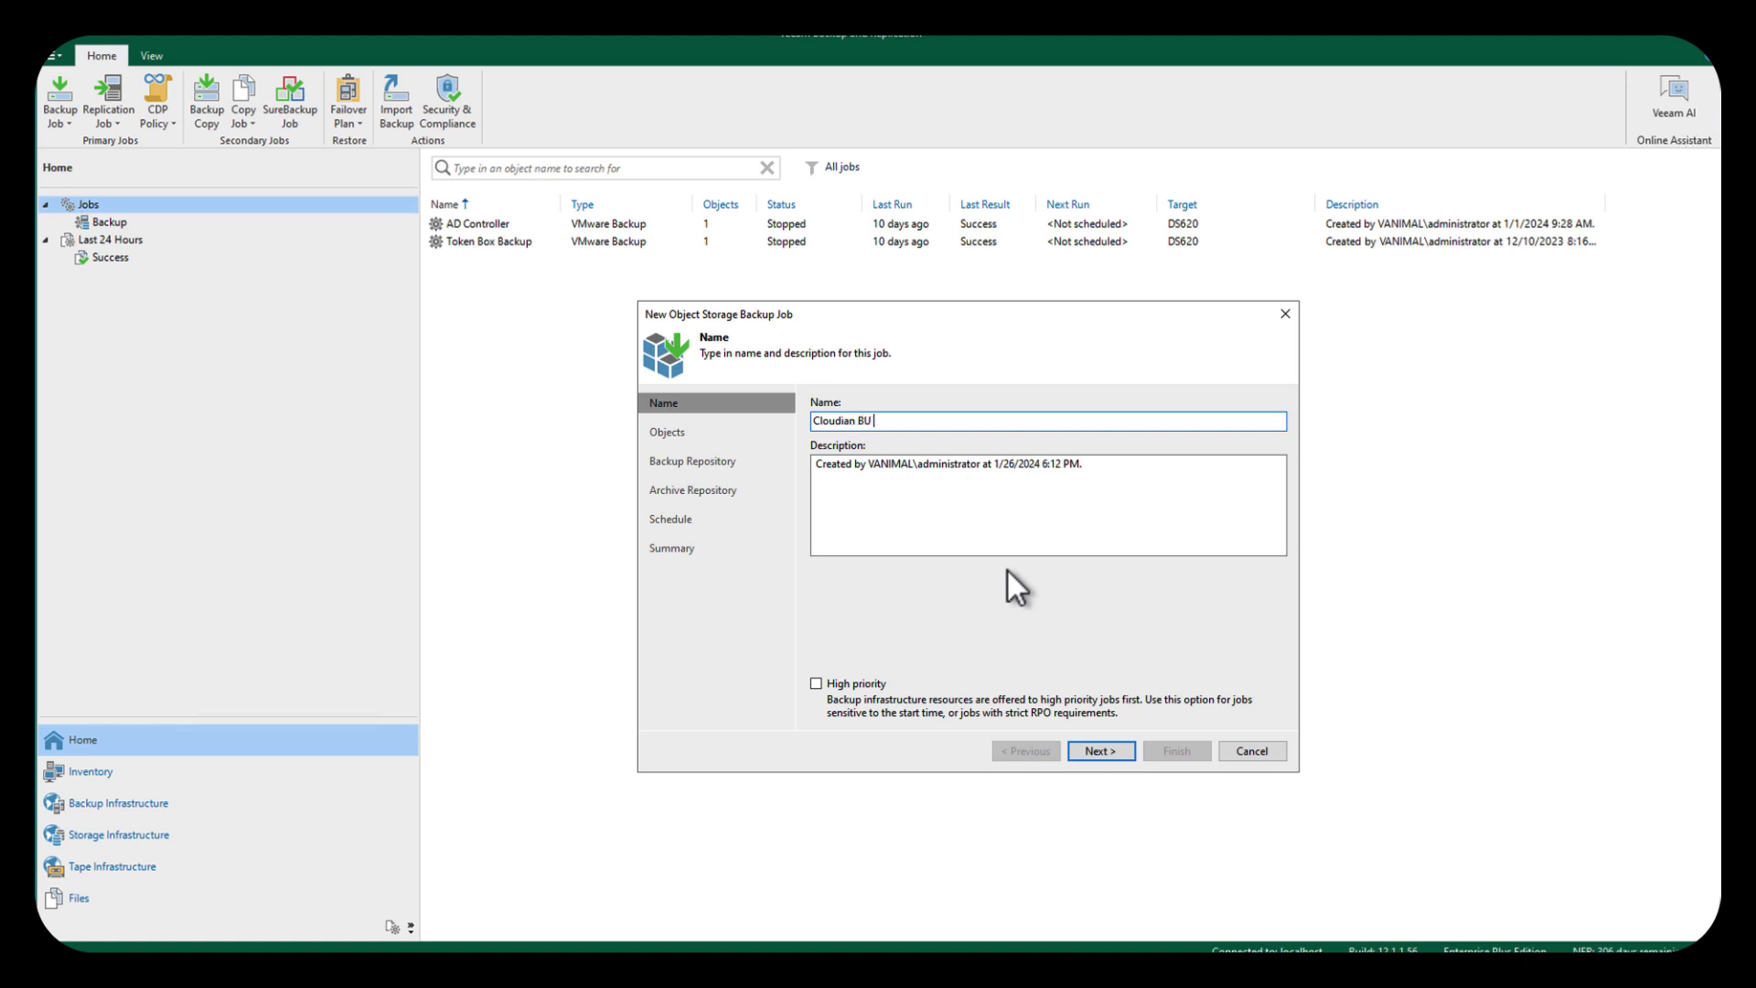
pyautogui.write(' #1')
pyautogui.click(1107, 750)
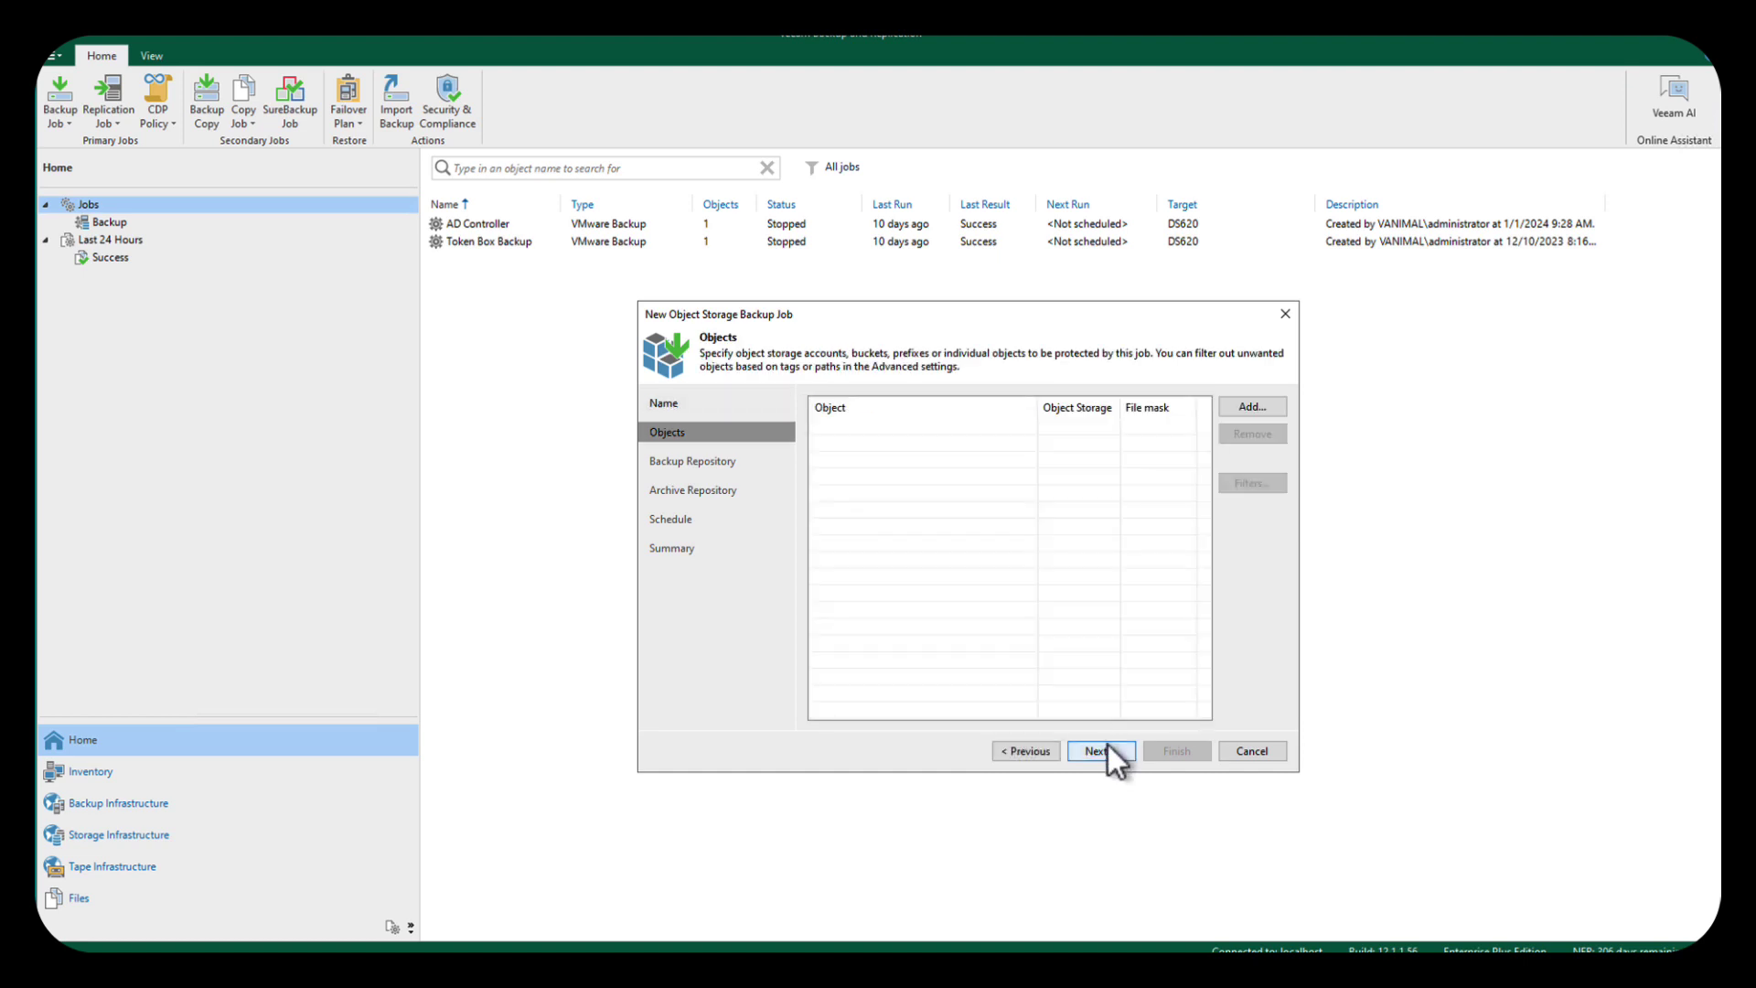
pyautogui.click(1253, 406)
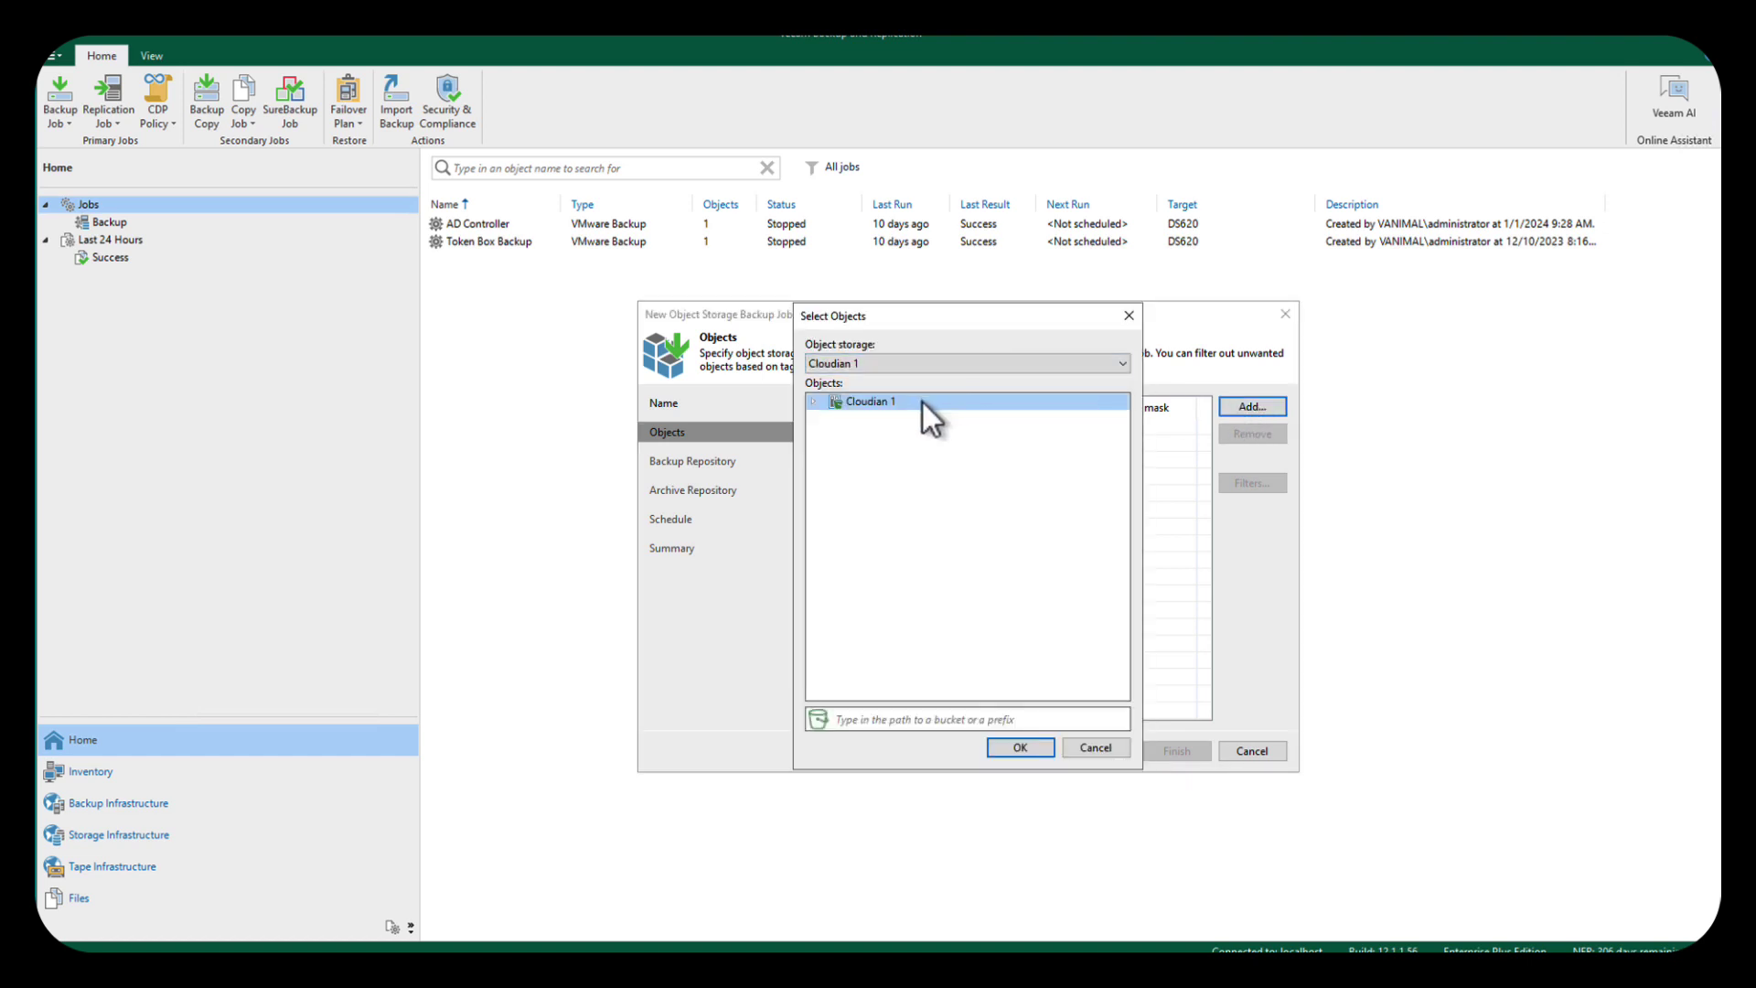
pyautogui.click(813, 403)
pyautogui.click(882, 440)
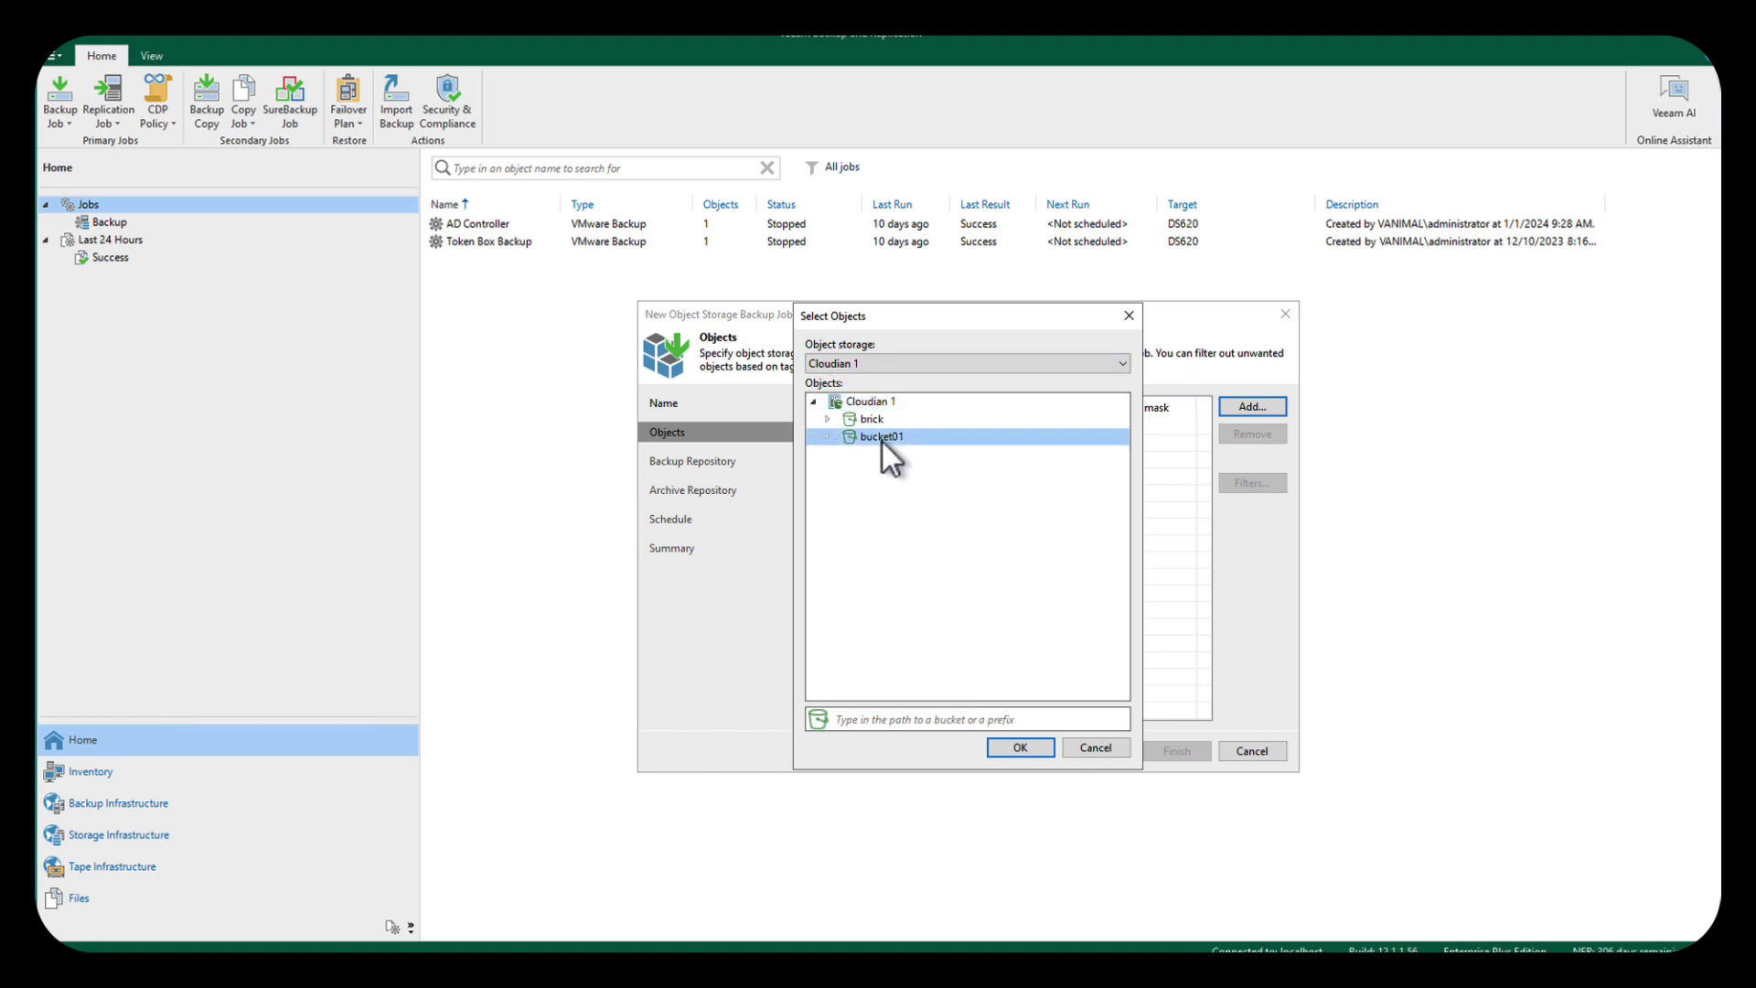
pyautogui.click(1017, 748)
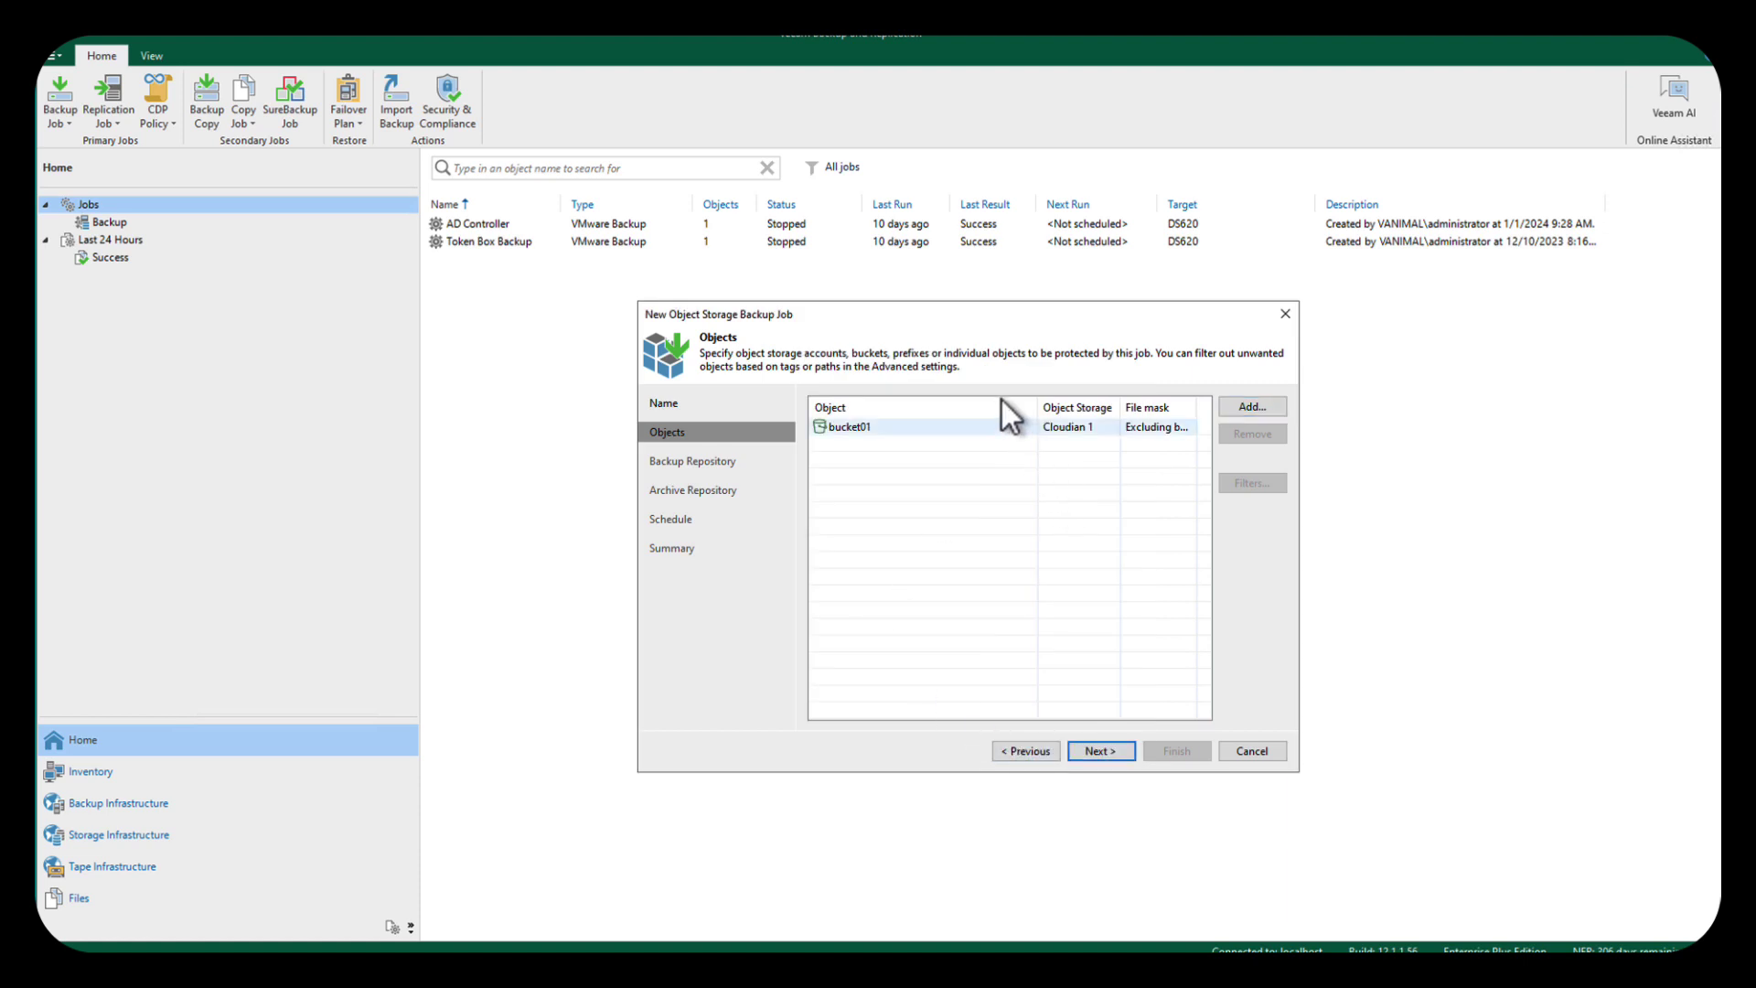
# - Keep DS620 with 28-day version retention and pass the archive and schedule pages unchanged
pyautogui.click(1091, 752)
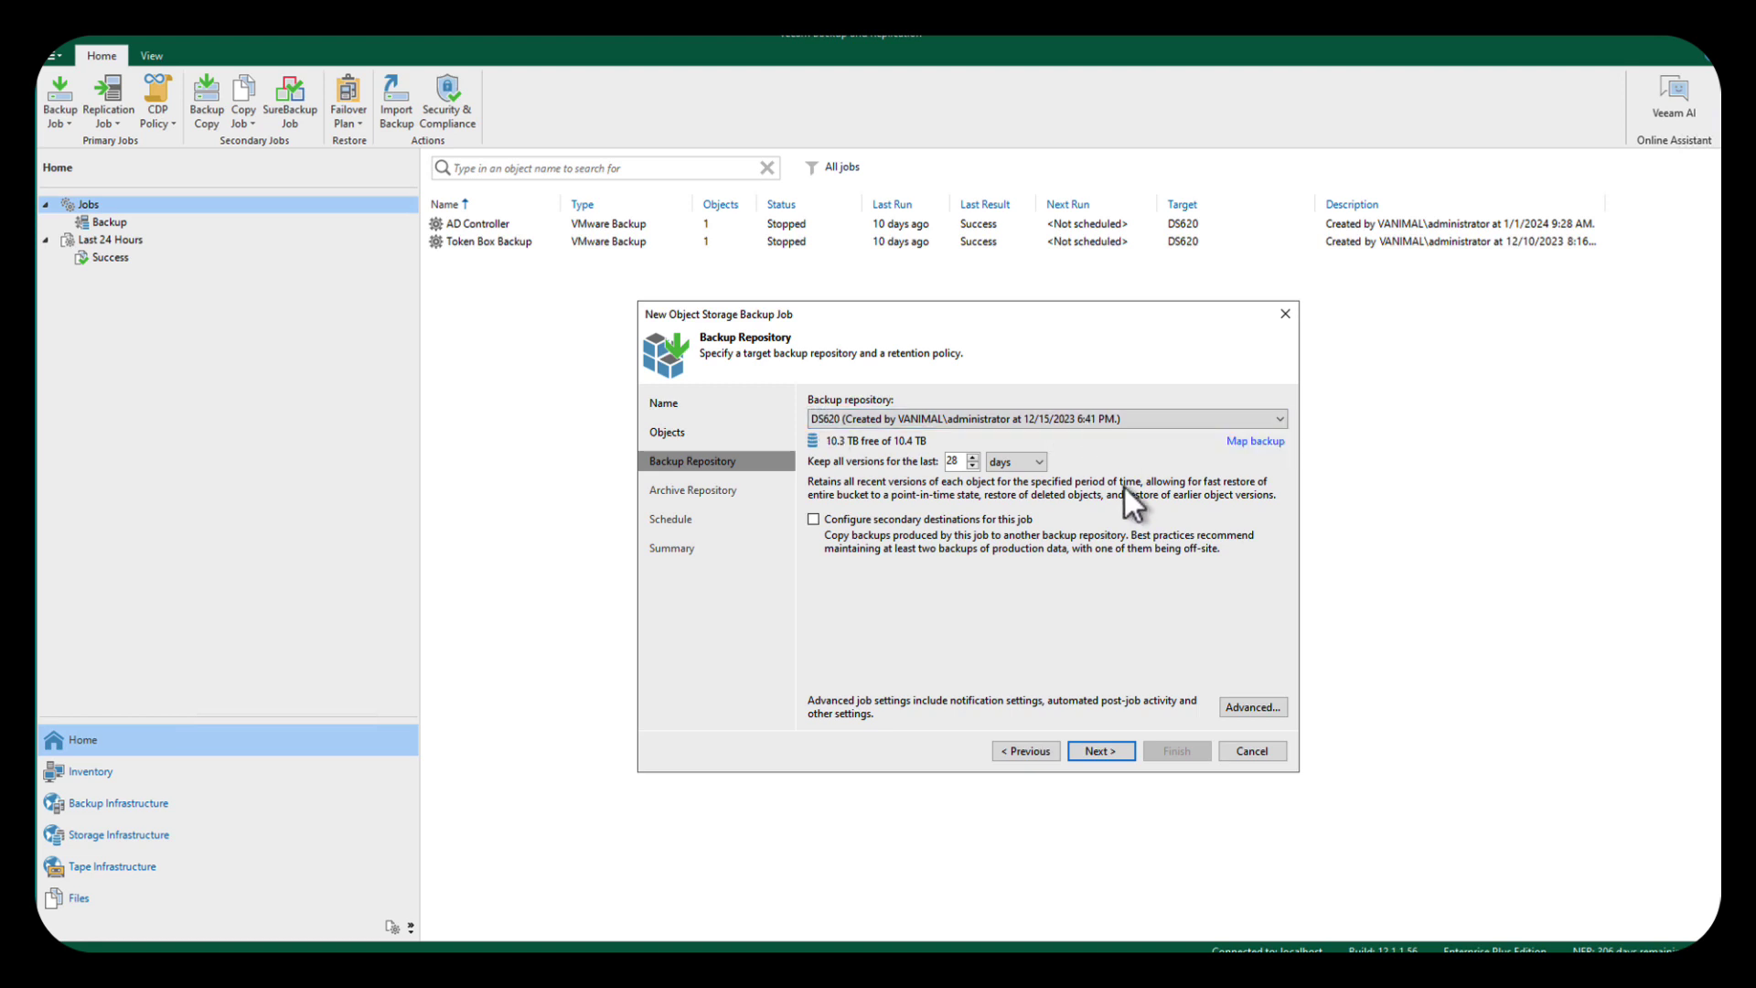
pyautogui.doubleClick(958, 461)
pyautogui.click(1112, 751)
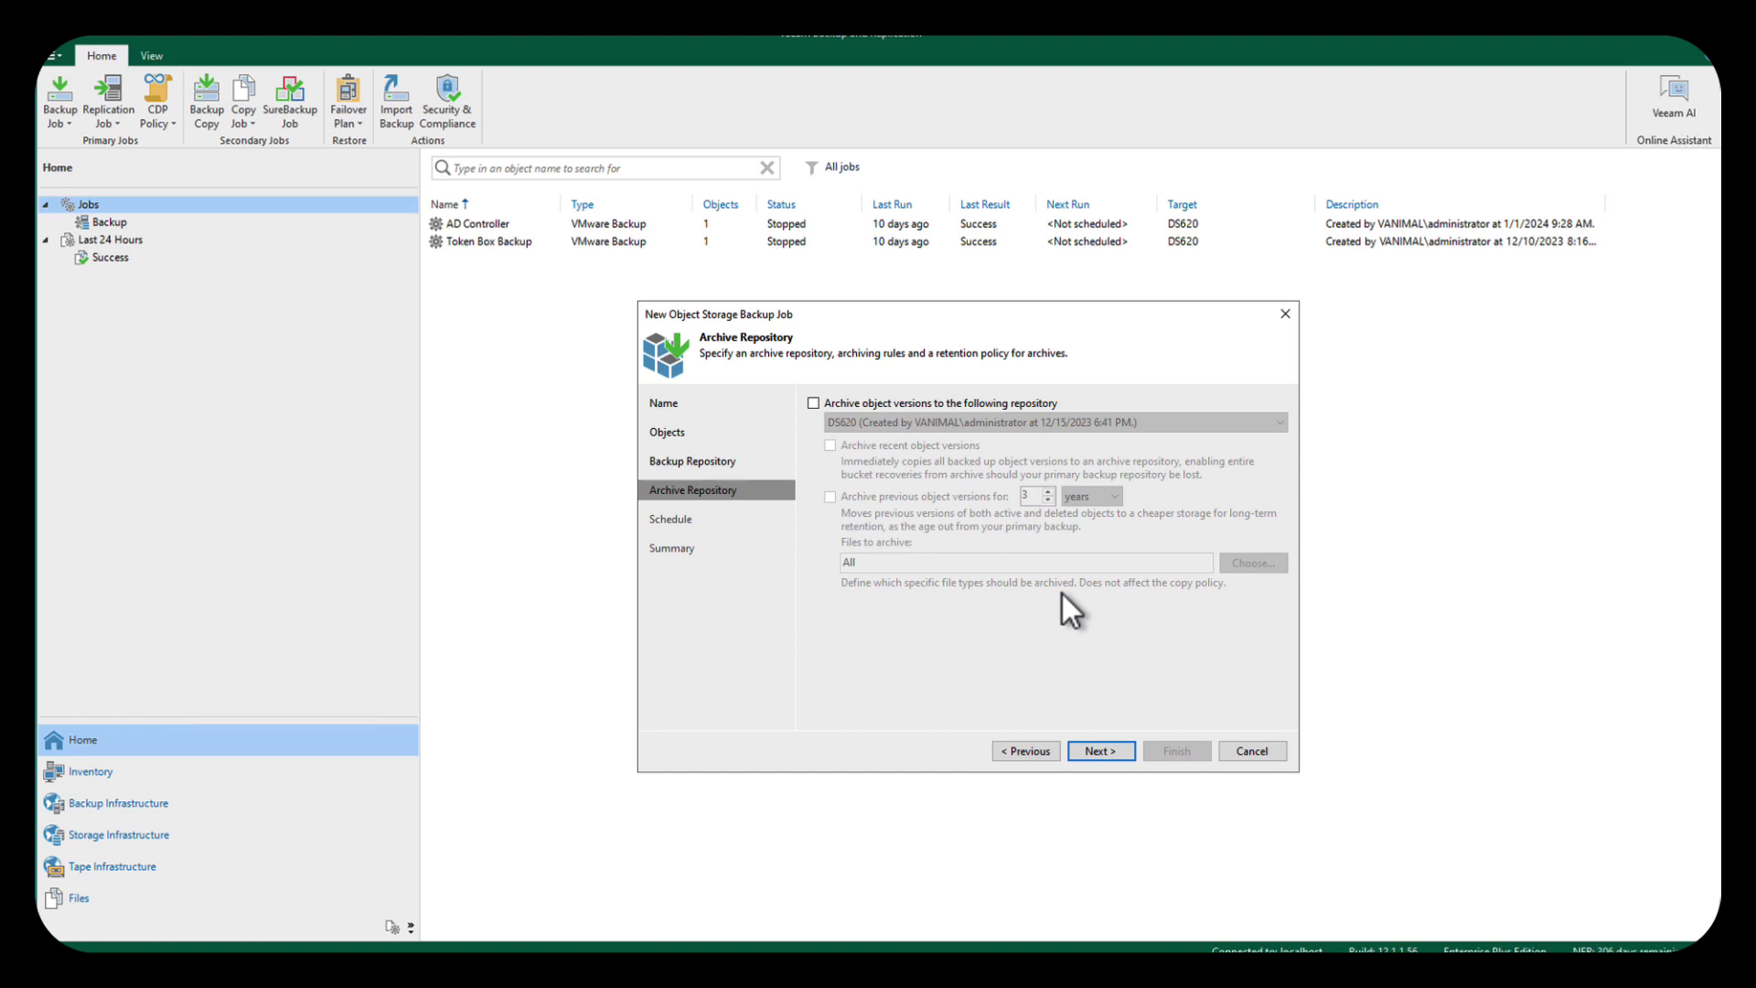
pyautogui.click(1096, 752)
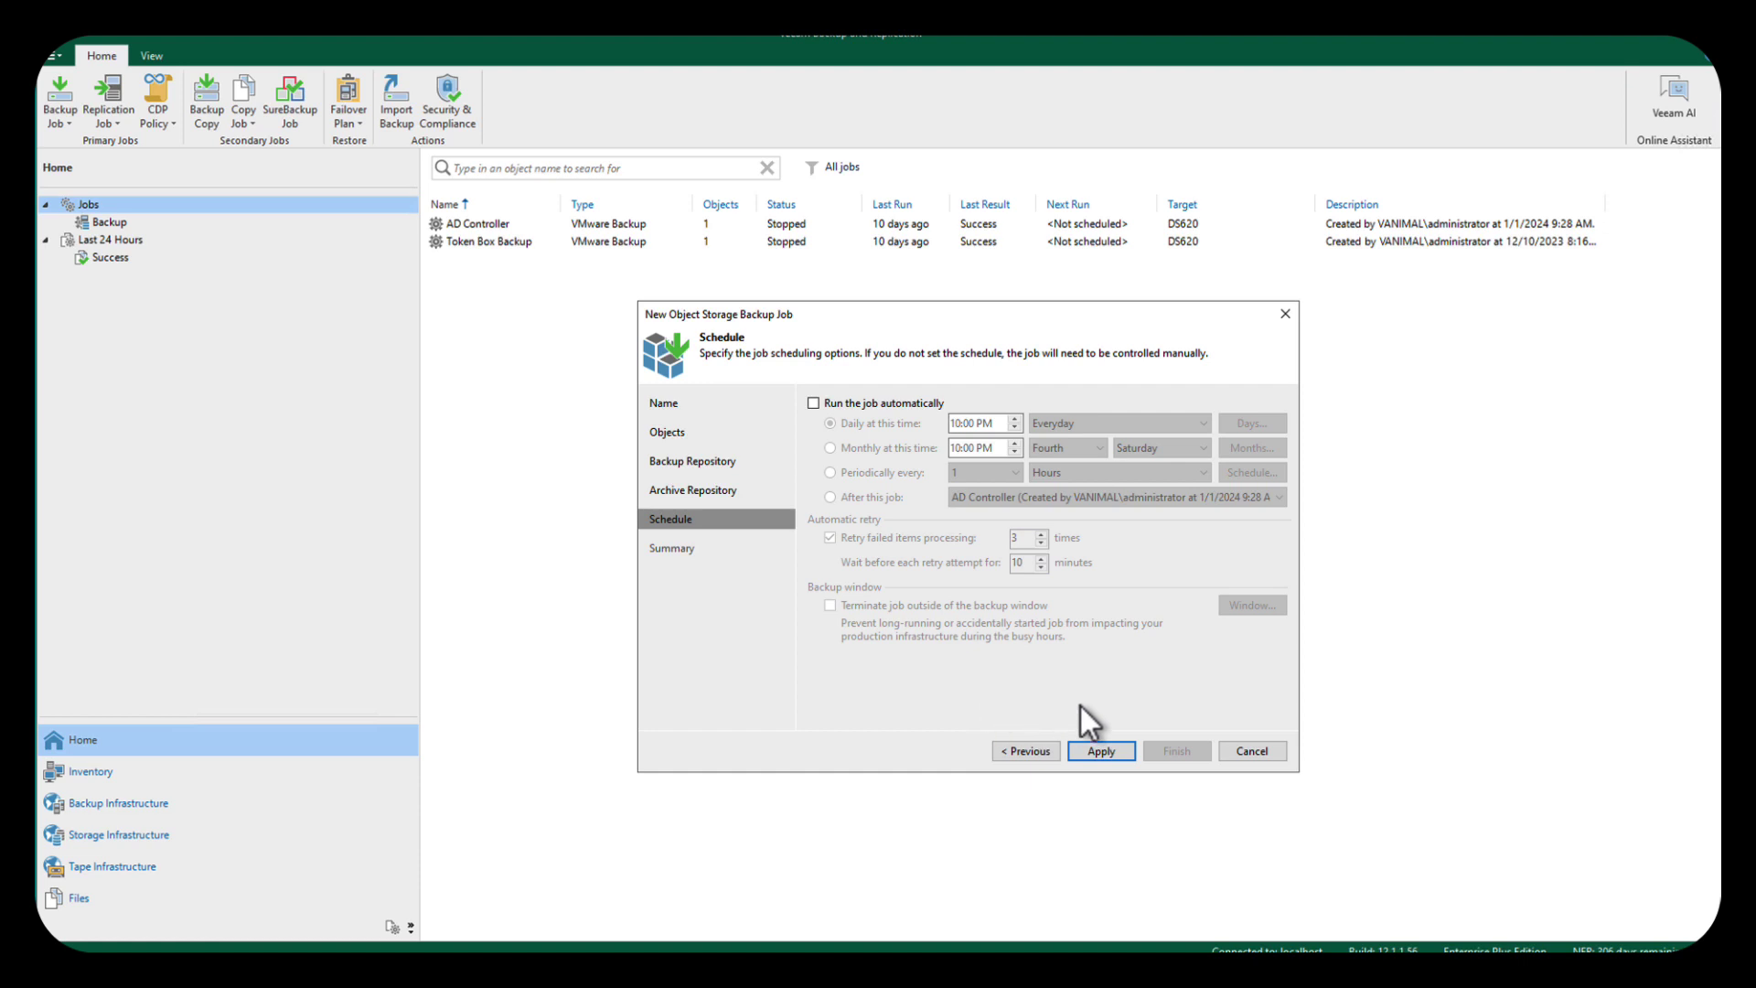
# - Apply the settings and finish with 'Run the job when I click Finish' checked
pyautogui.click(1098, 751)
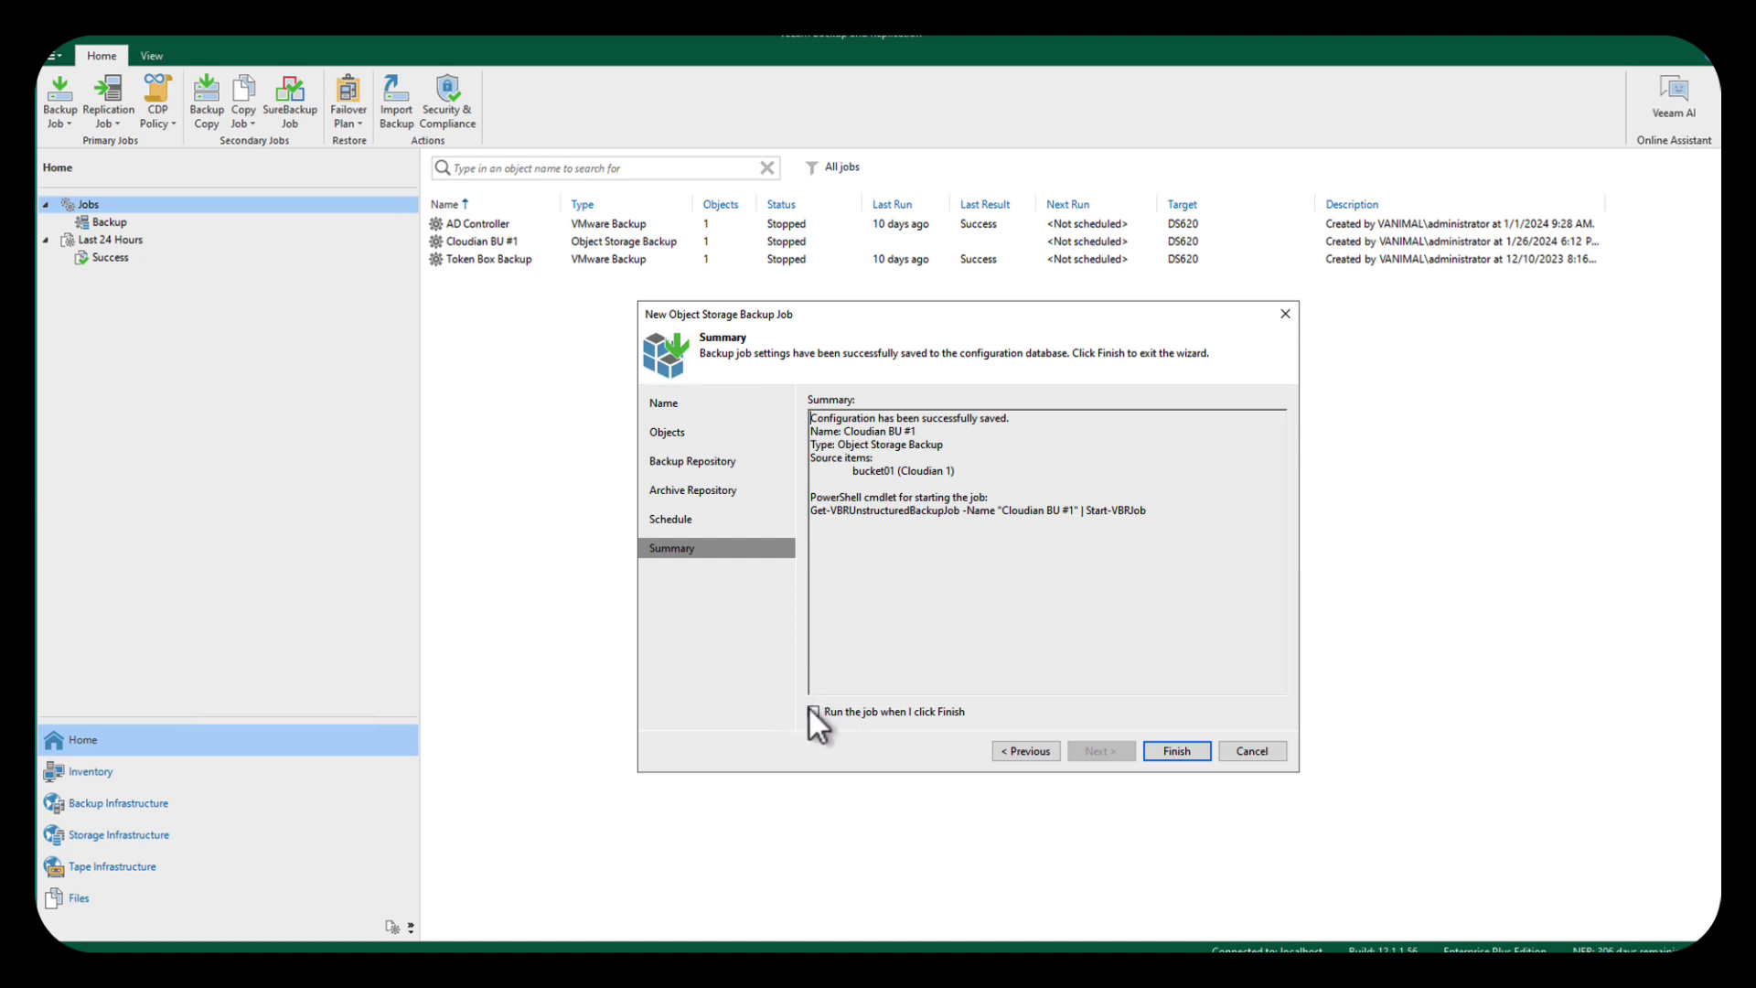
pyautogui.click(1172, 757)
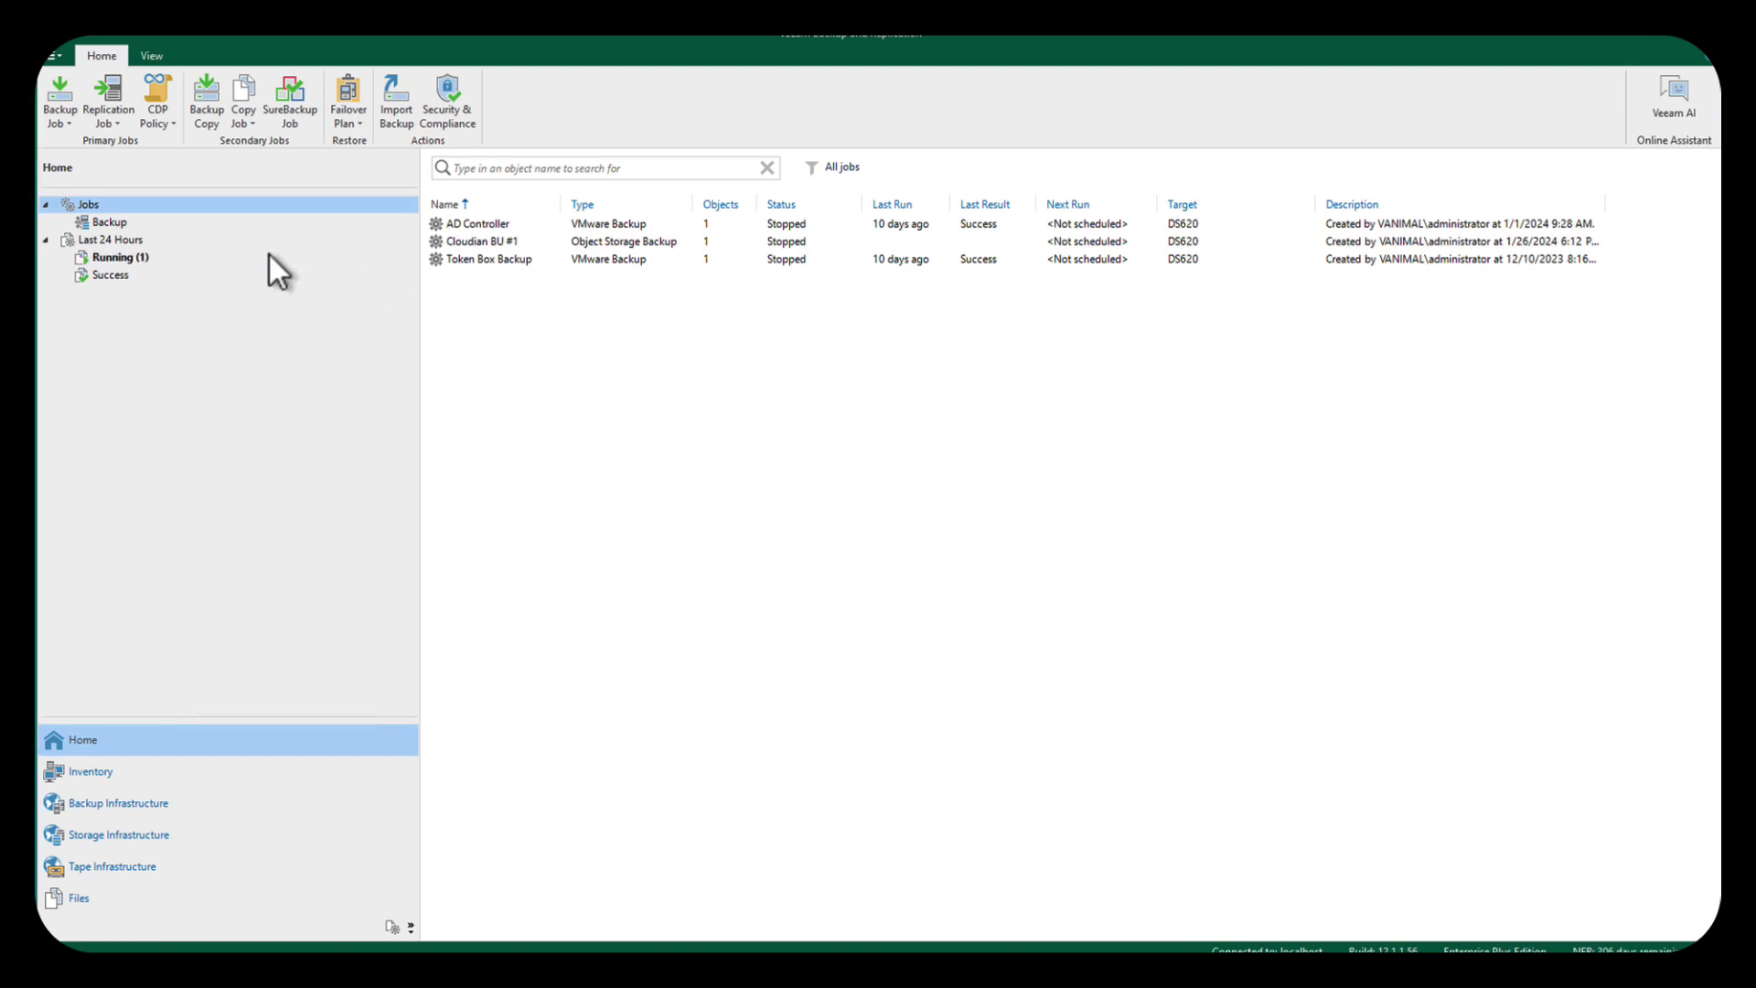
# - Open the running Cloudian BU #1 session from Running (1) and view bucket01's processing log
pyautogui.click(115, 260)
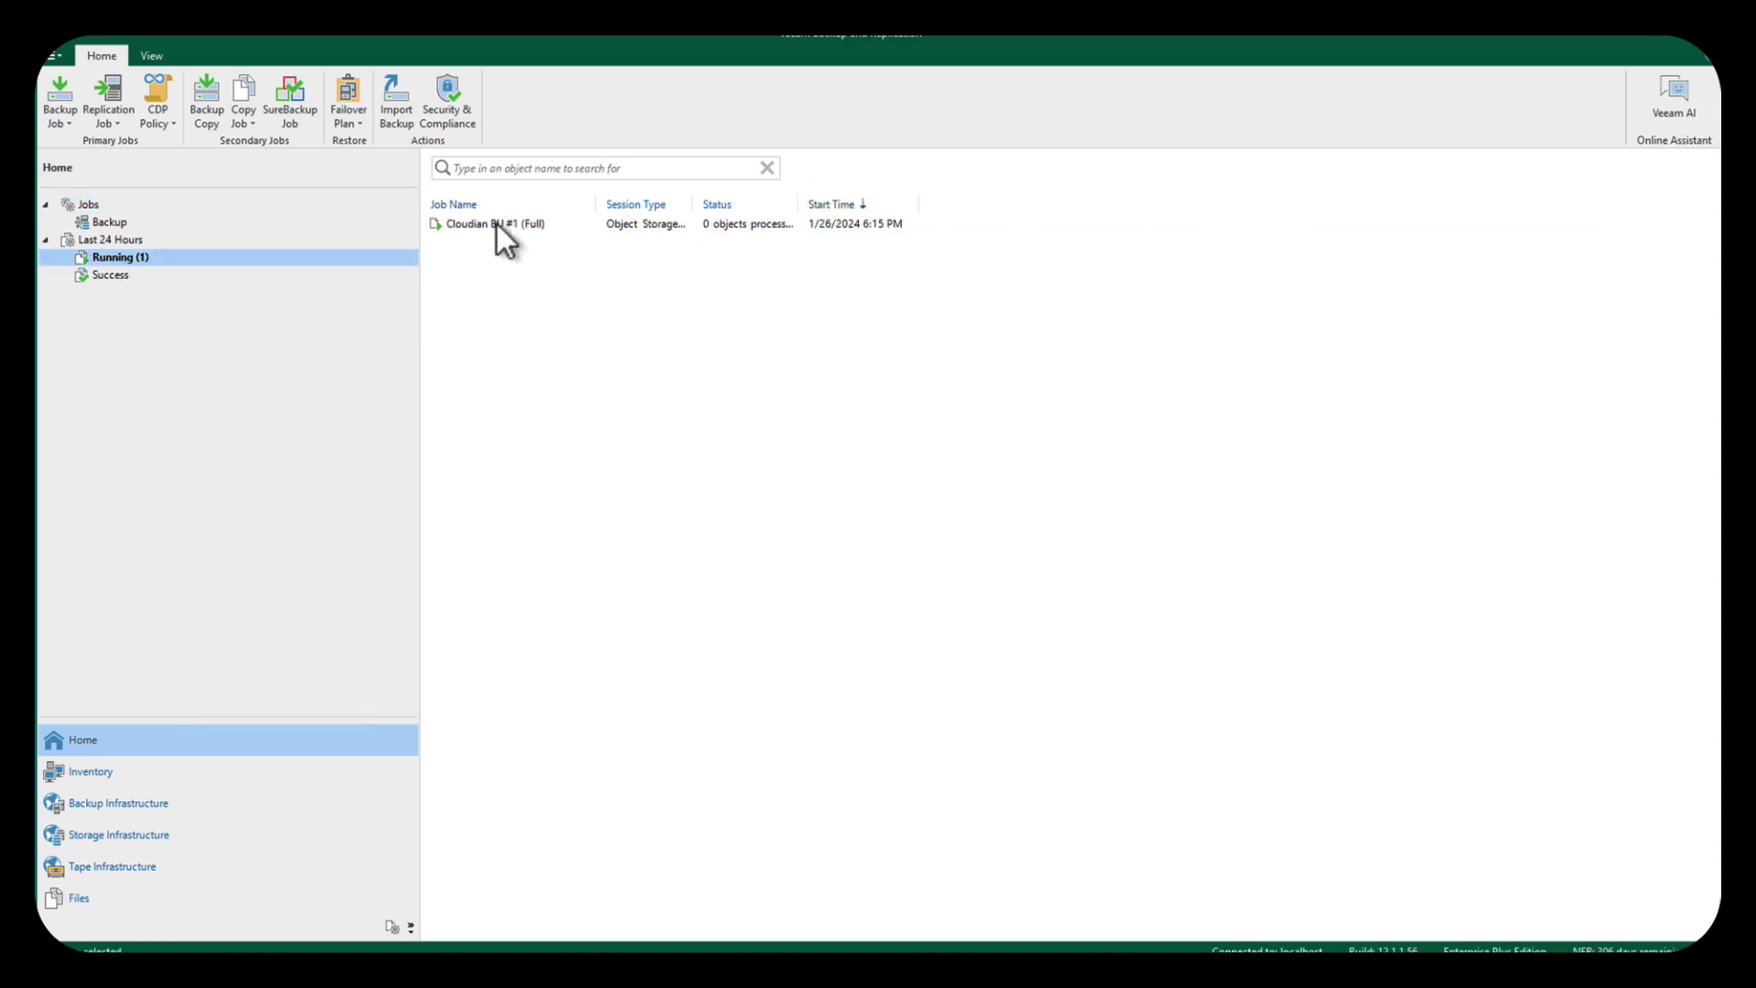
pyautogui.doubleClick(496, 224)
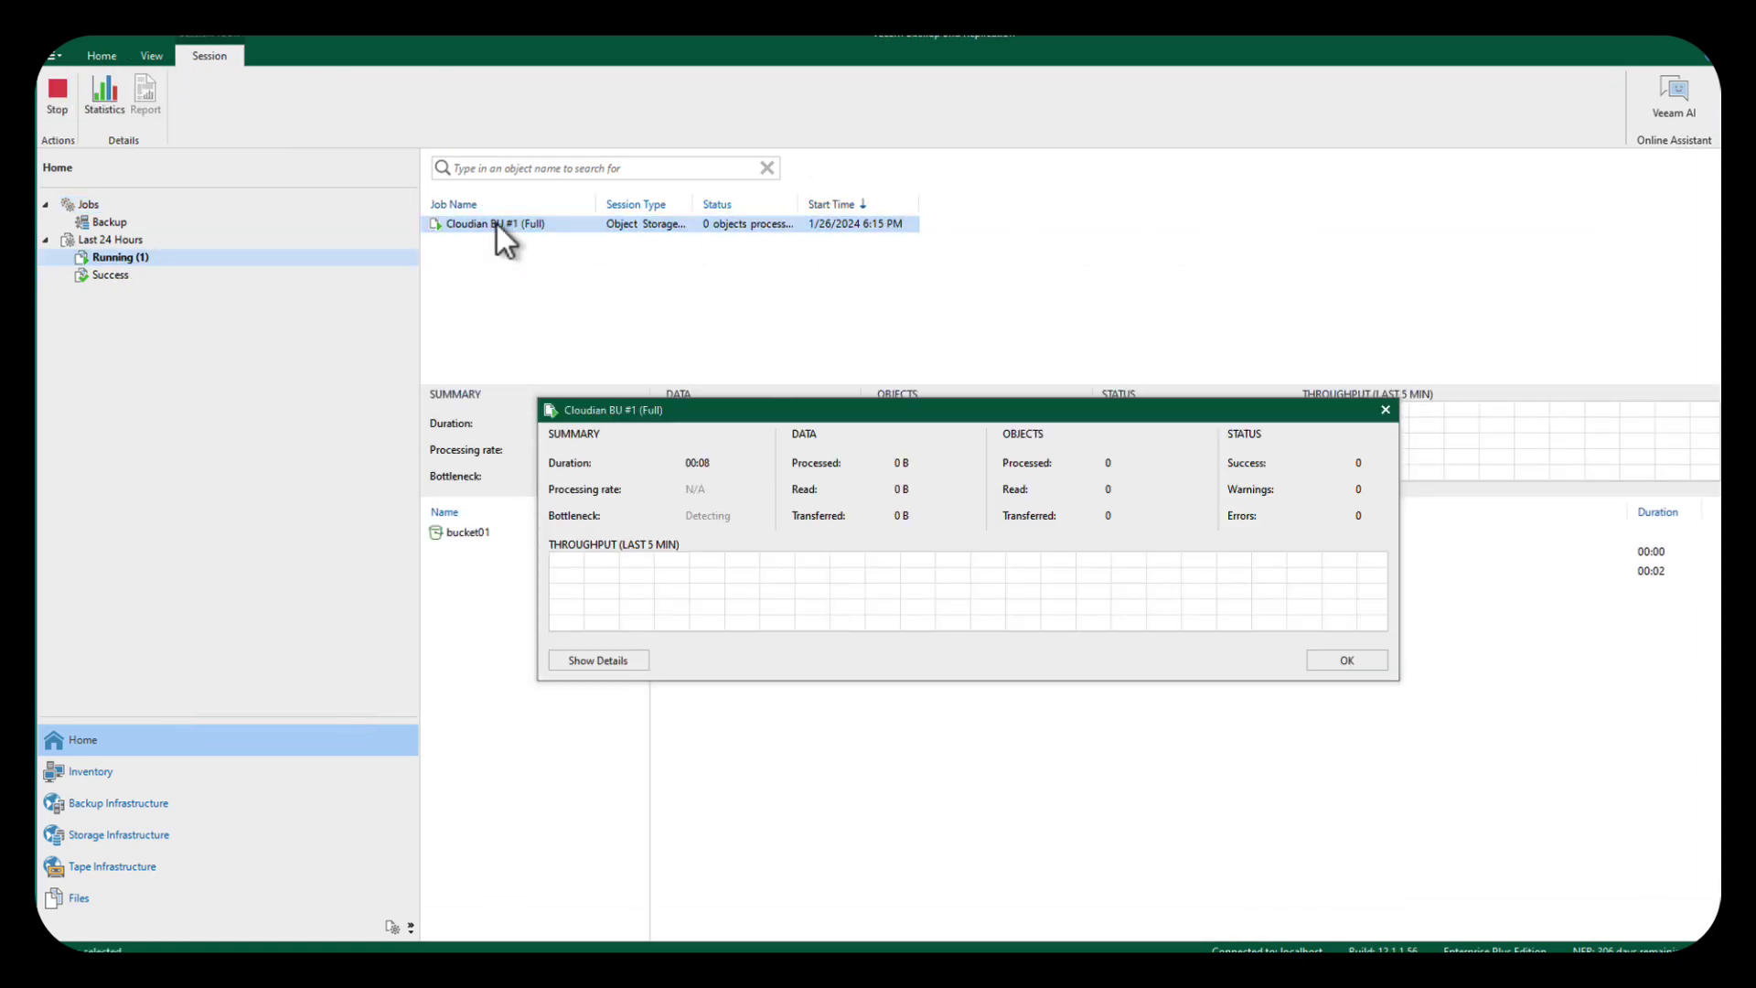
pyautogui.click(1385, 412)
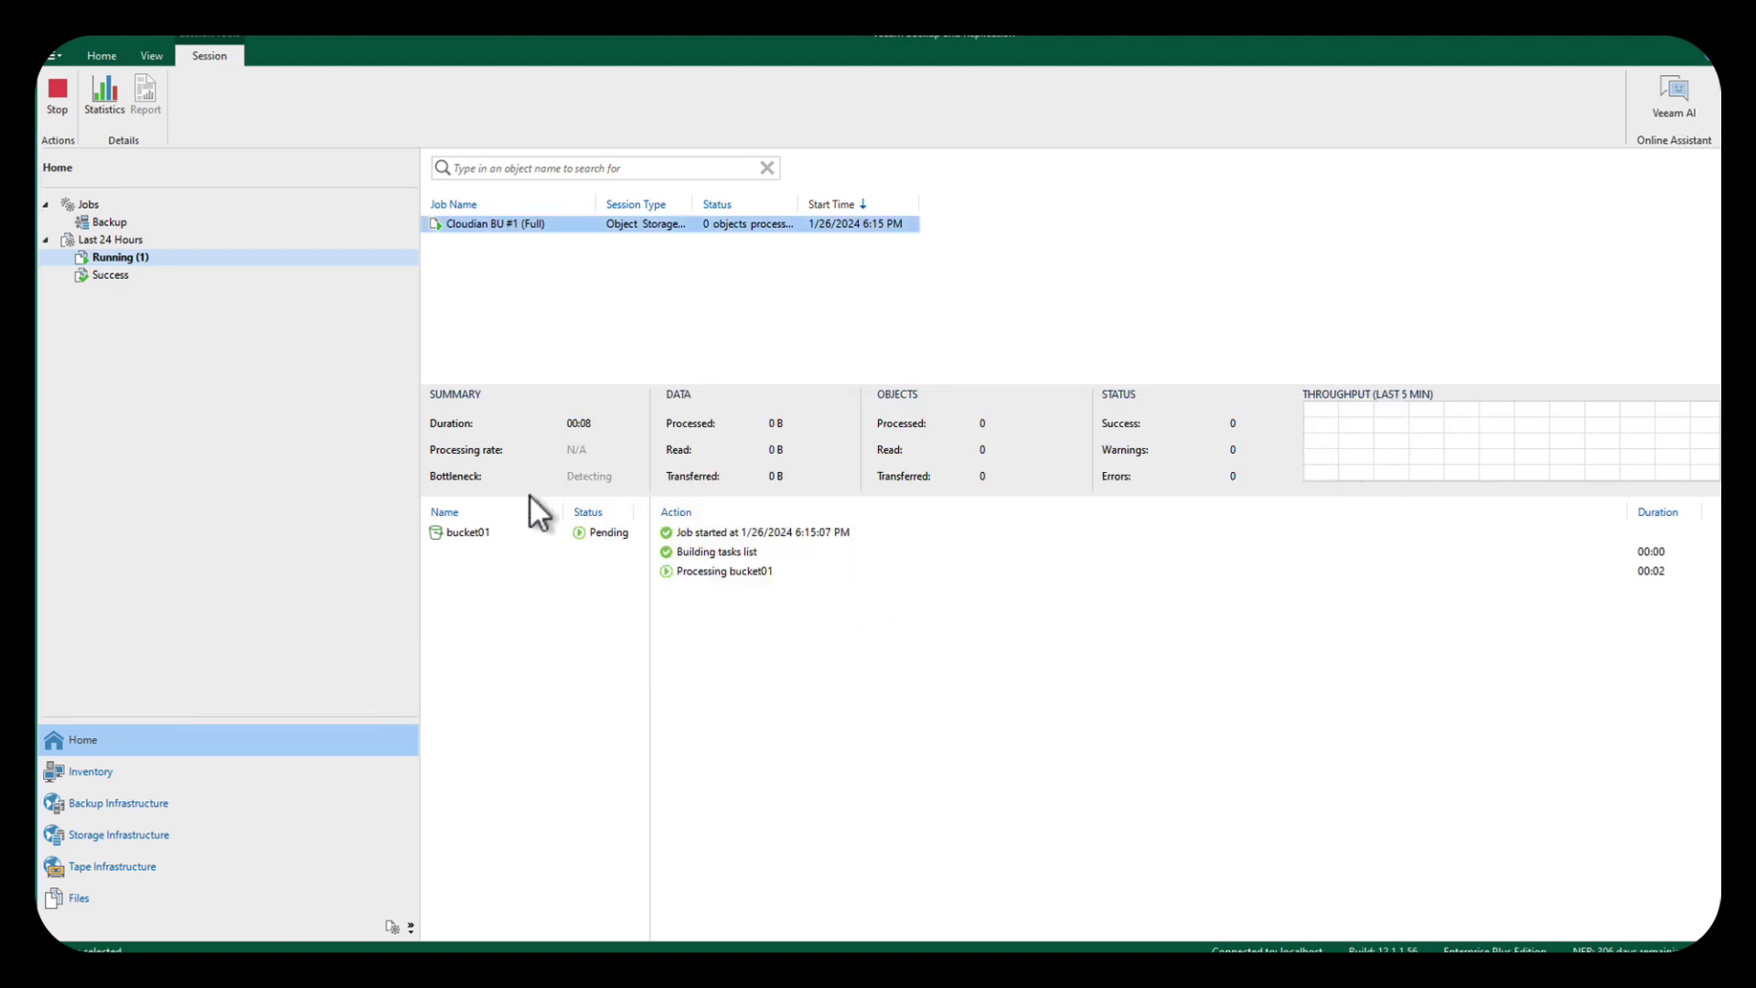
pyautogui.click(492, 534)
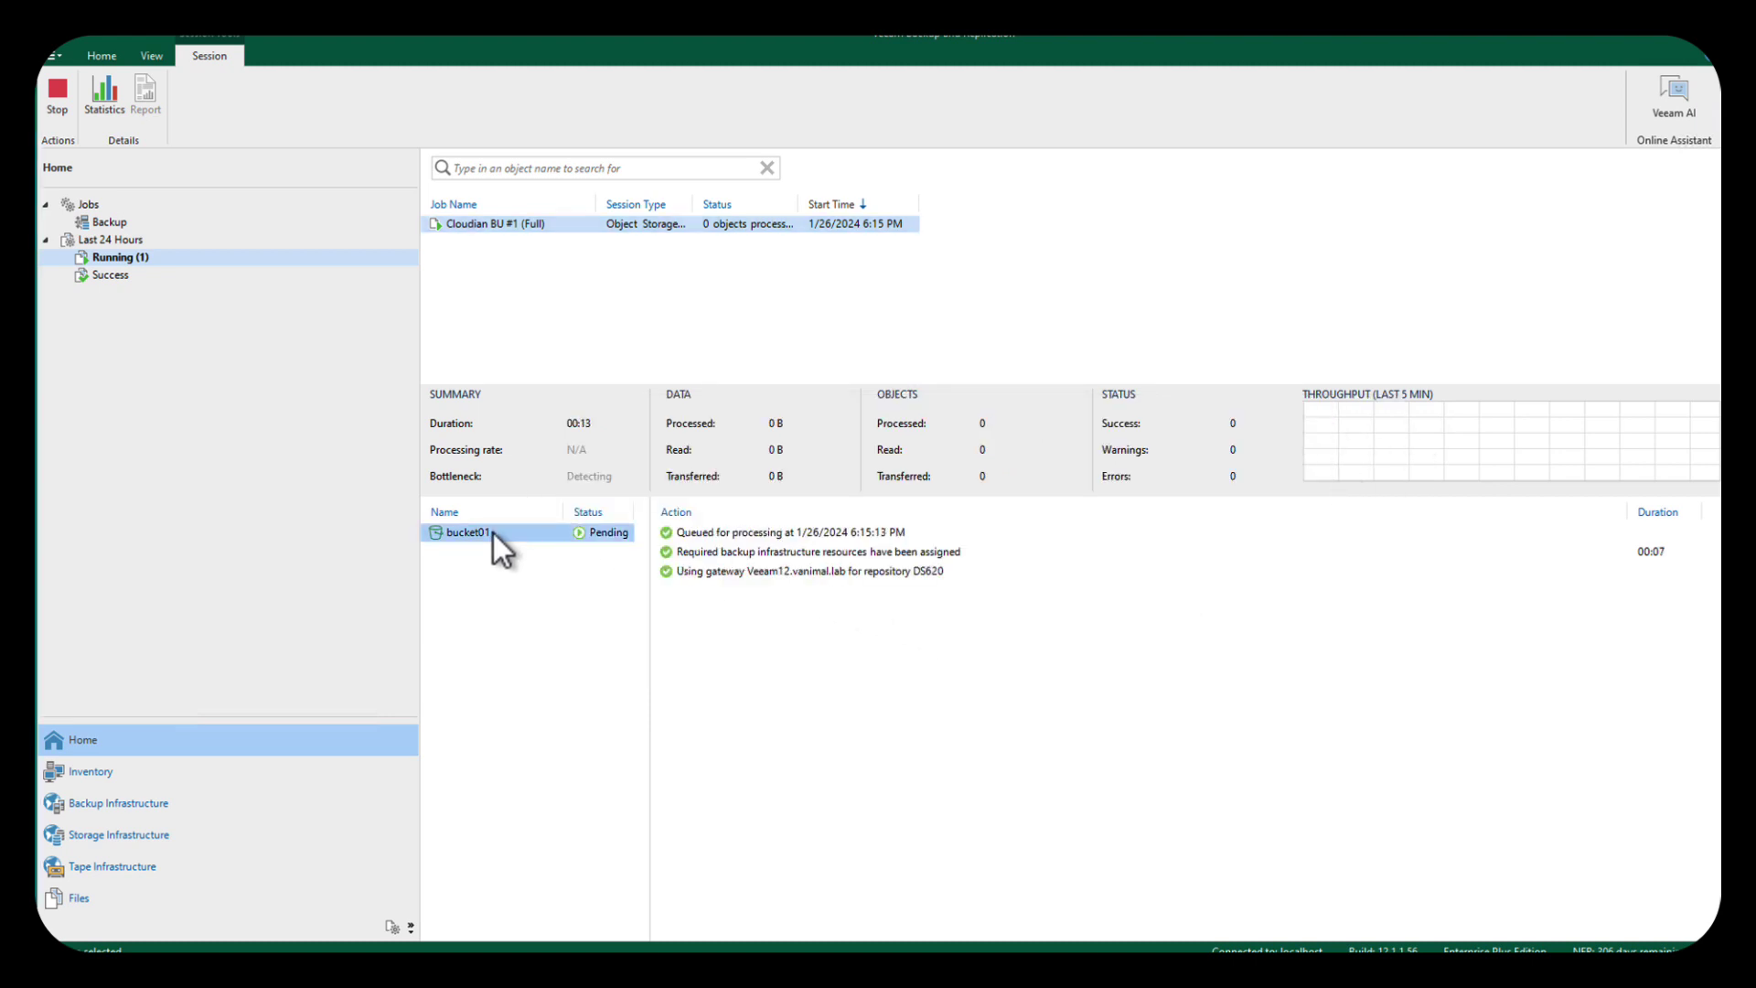